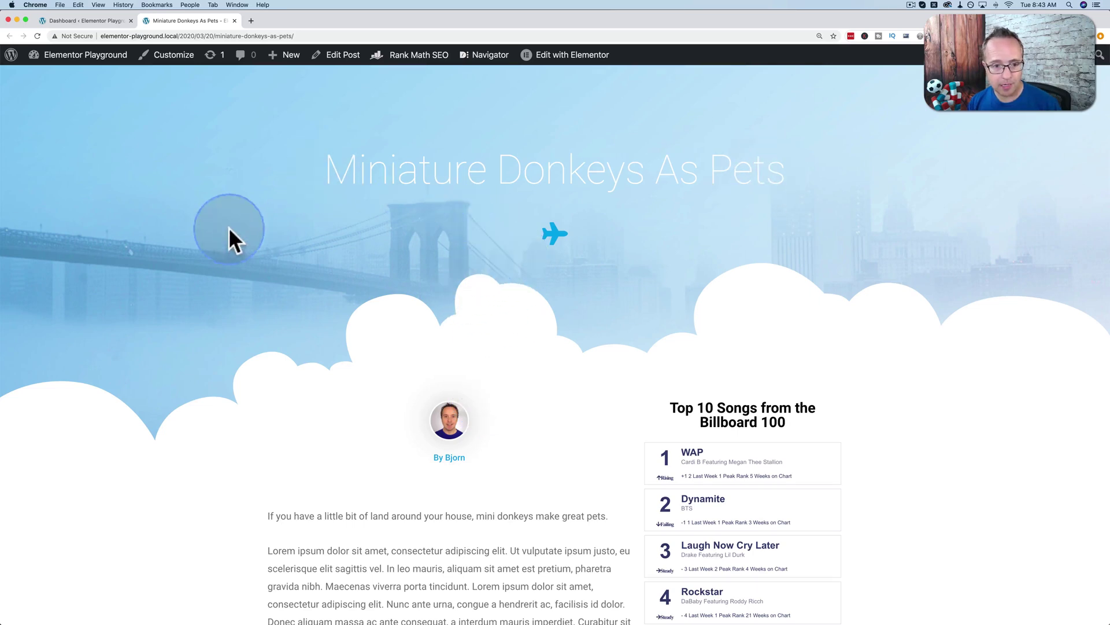
# Step: Review the live Miniature Donkeys As Pets post: article body, PDF prompt, share icons, author bio and sidebar
pyautogui.scroll(-5, 483, 353)
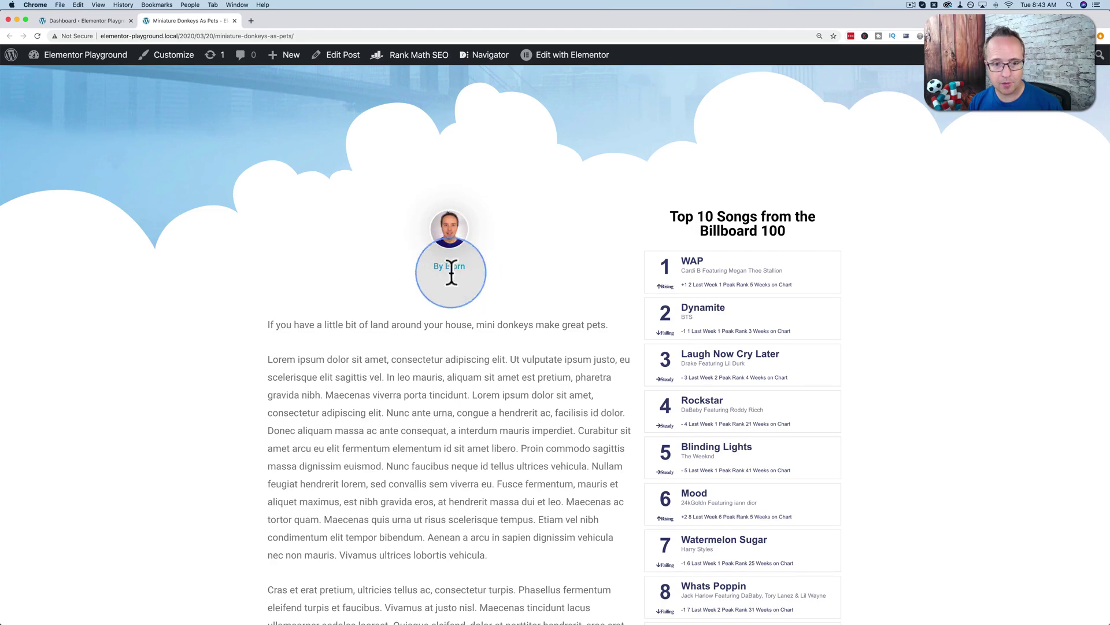
pyautogui.scroll(-5, 461, 280)
pyautogui.moveTo(377, 189); pyautogui.dragTo(503, 454)
pyautogui.scroll(-9, 504, 457)
pyautogui.scroll(-2, 503, 456)
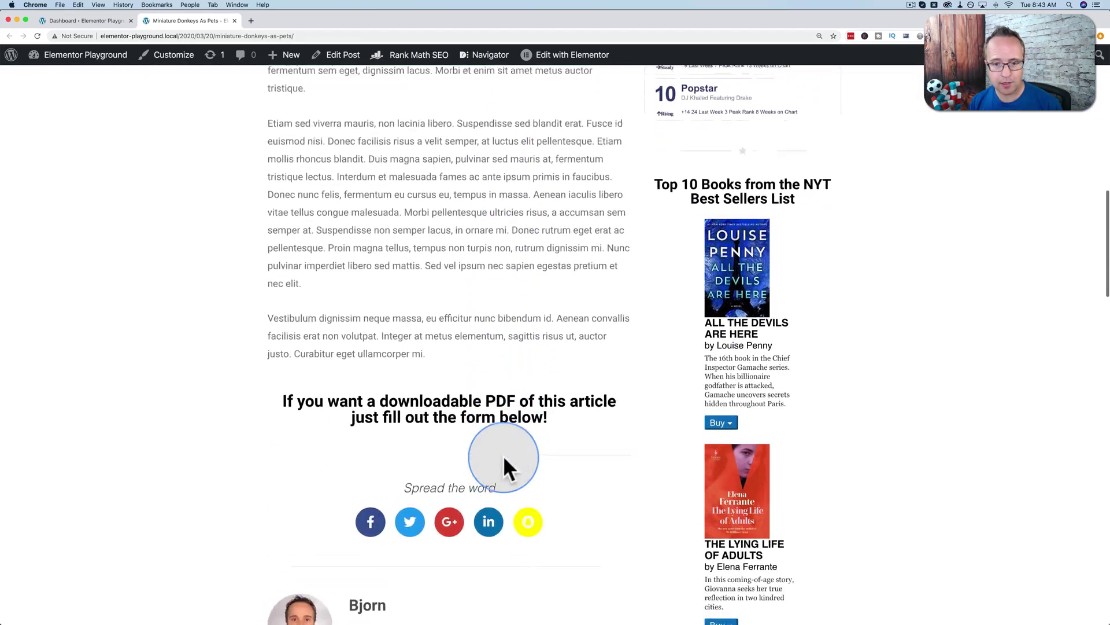
pyautogui.scroll(5, 579, 289)
pyautogui.scroll(-3, 504, 423)
pyautogui.click(504, 422)
pyautogui.scroll(-5, 509, 416)
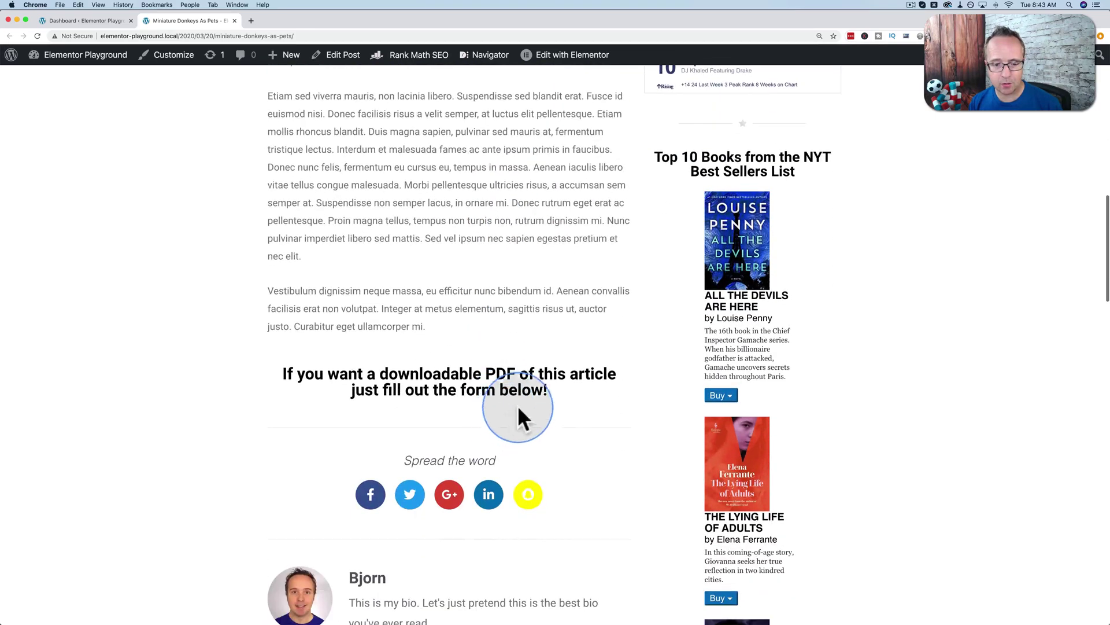
pyautogui.moveTo(518, 414); pyautogui.dragTo(285, 366)
pyautogui.scroll(5, 398, 300)
pyautogui.scroll(15, 398, 296)
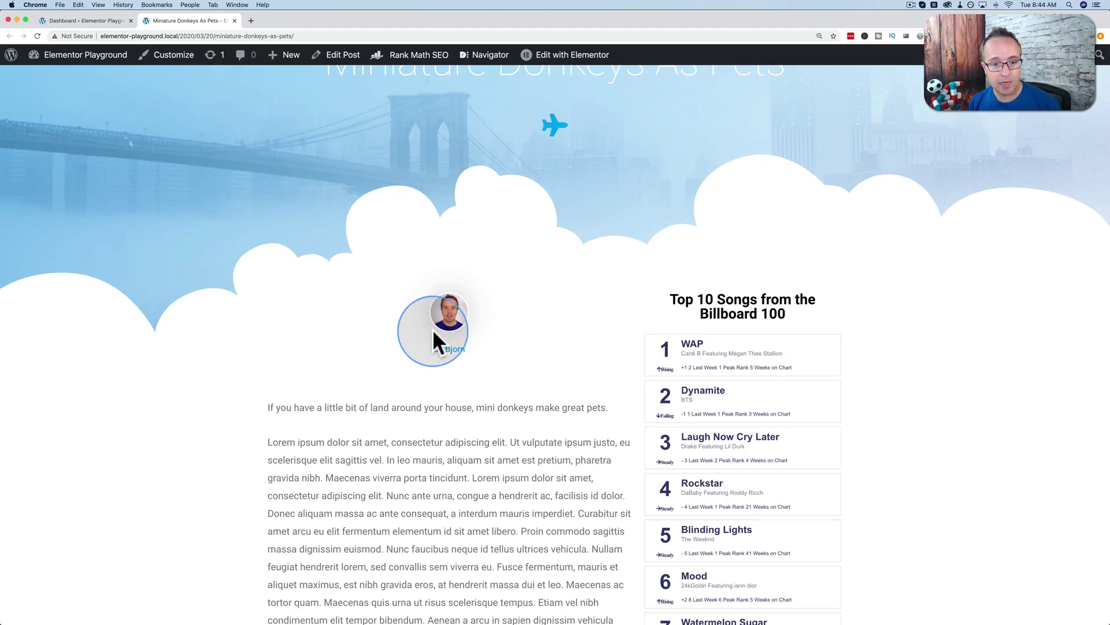
# Step: From the Dashboard, open the Blog Template single-post template in Theme Builder for editing
pyautogui.click(71, 18)
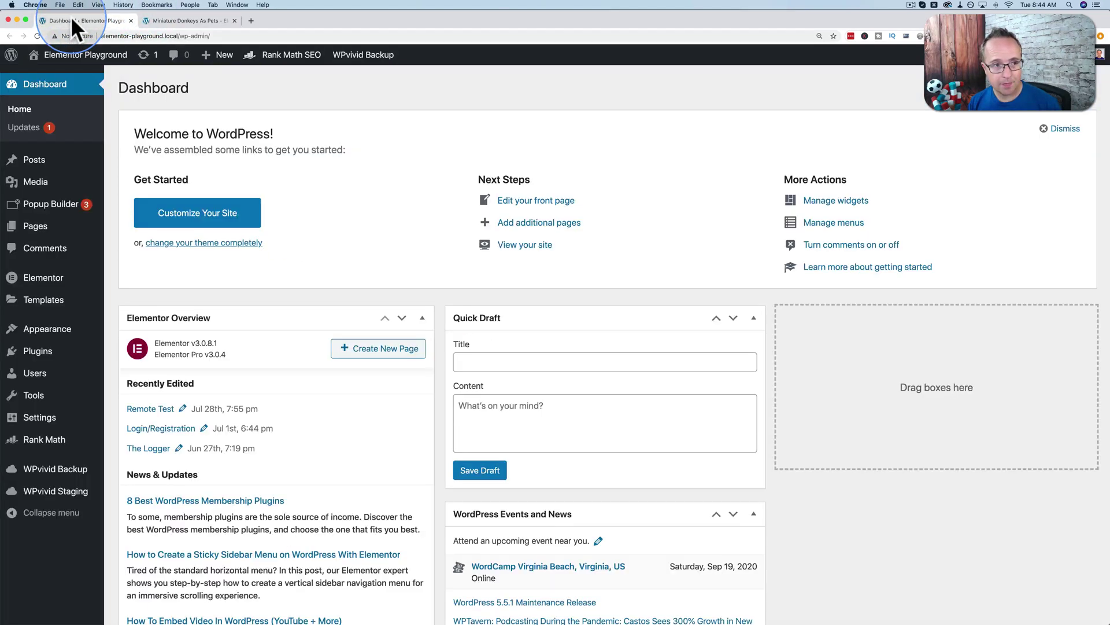
pyautogui.moveTo(14, 306)
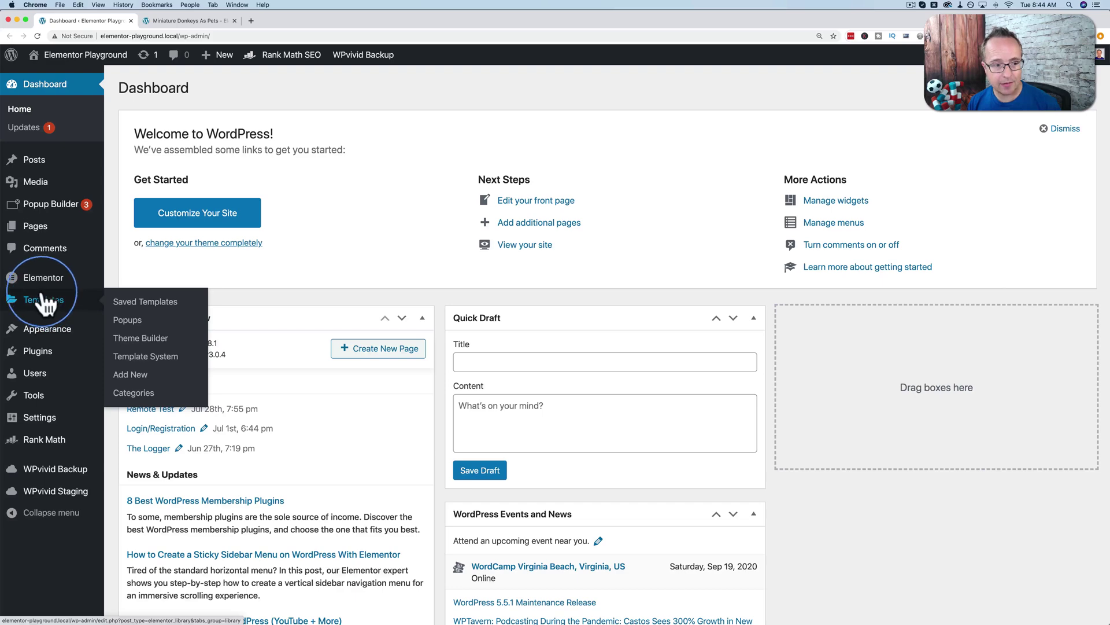
pyautogui.click(129, 342)
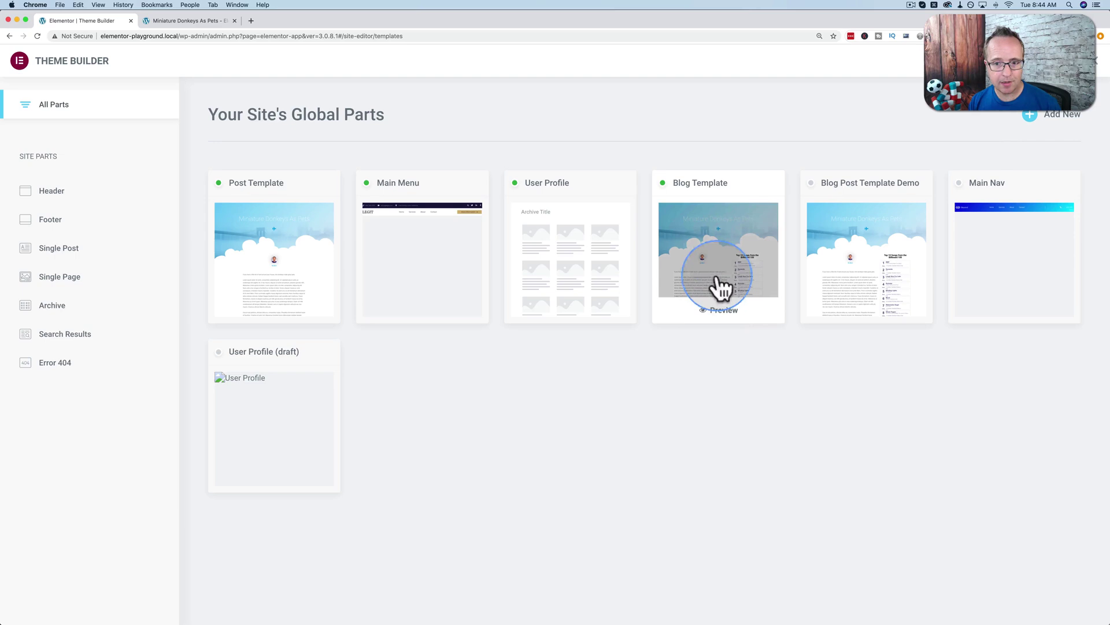
pyautogui.click(711, 305)
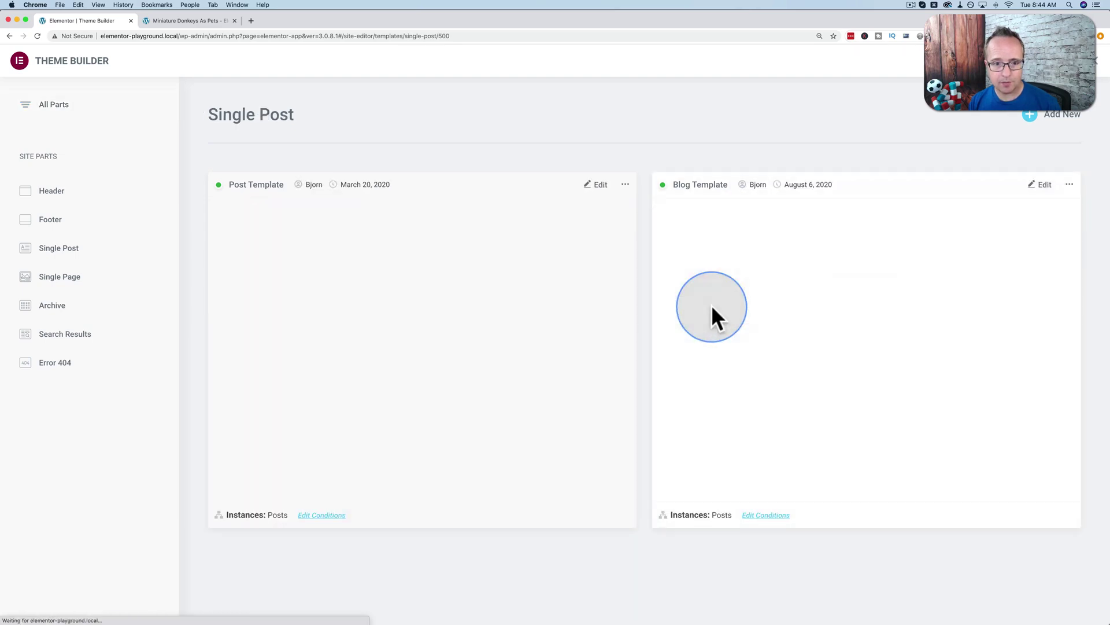
pyautogui.click(1050, 187)
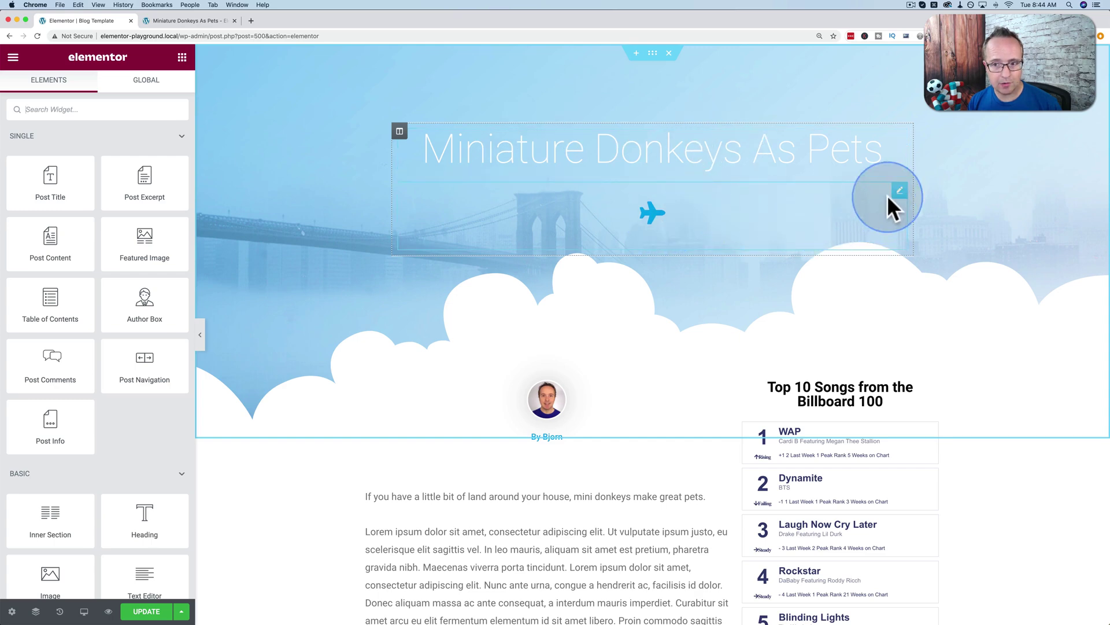
# Step: Inspect the Post Content widget's style settings (alignment, text colour, typography) in the Blog Template
pyautogui.scroll(-3, 555, 347)
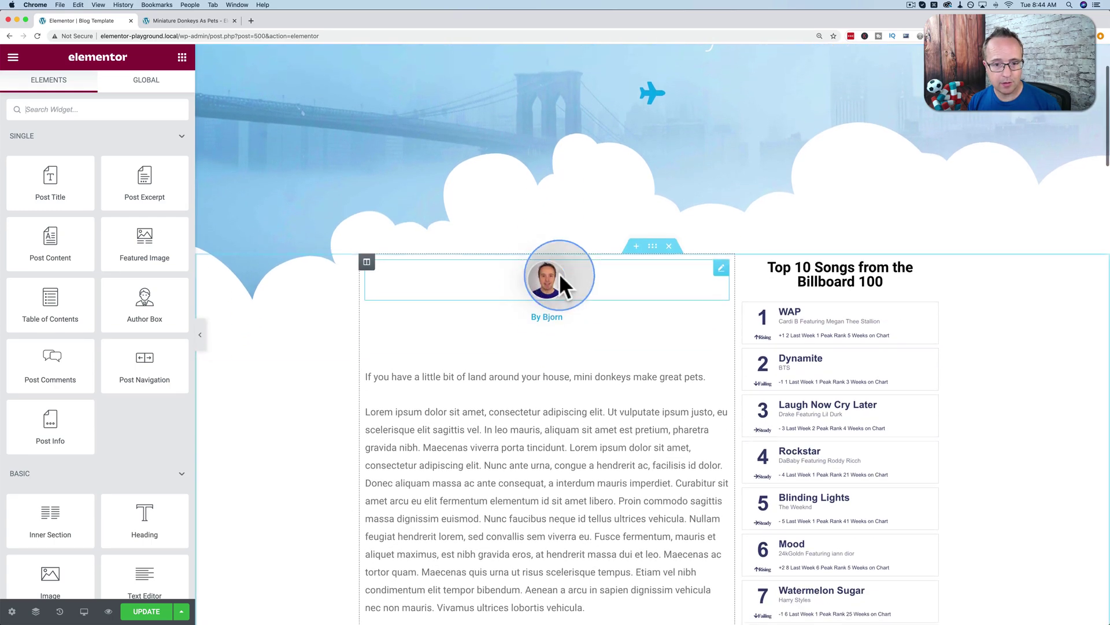
pyautogui.scroll(-3, 560, 275)
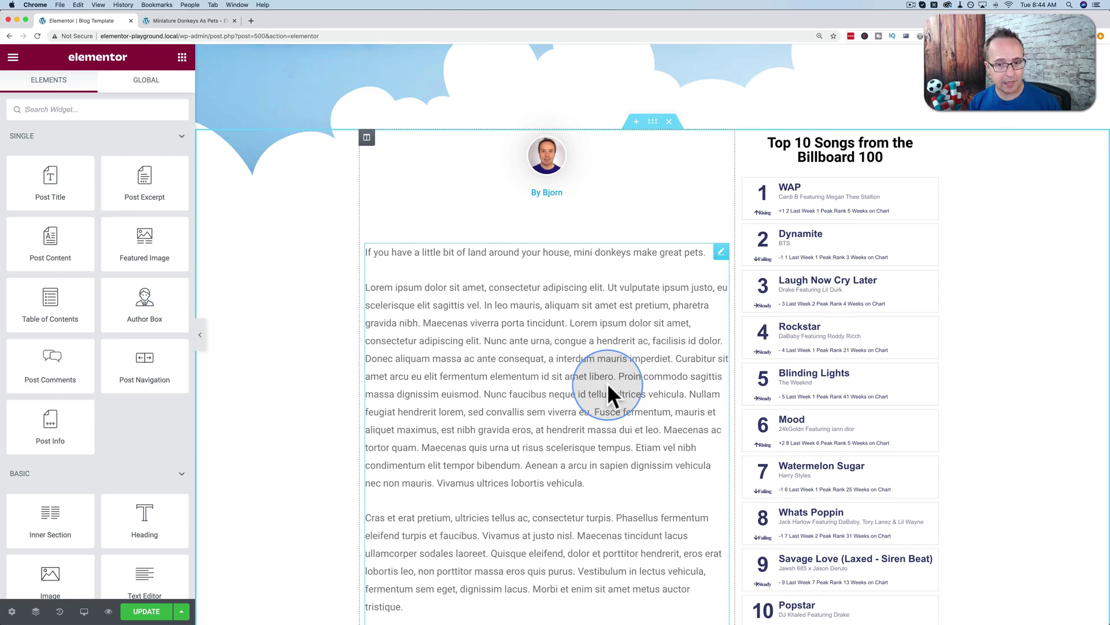
pyautogui.click(721, 252)
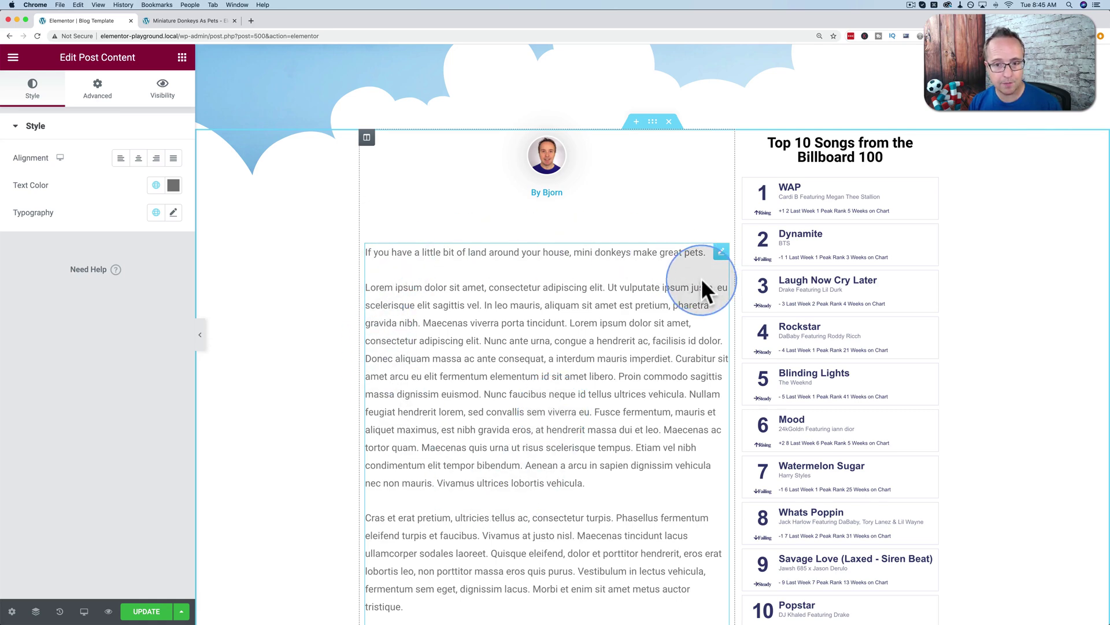
pyautogui.scroll(-10, 437, 428)
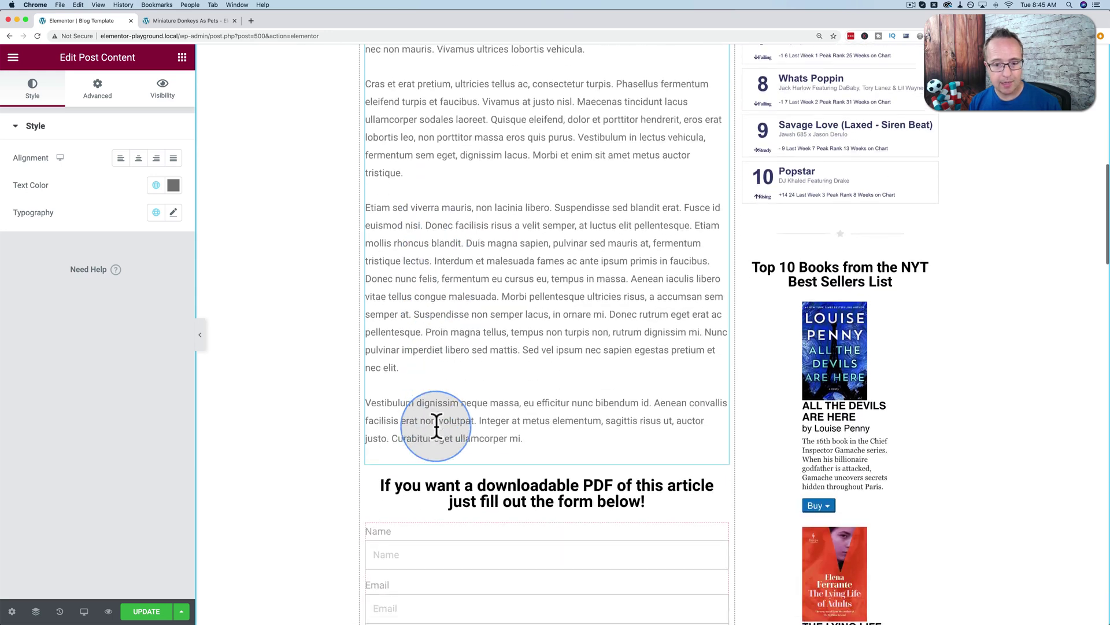
pyautogui.scroll(8, 436, 431)
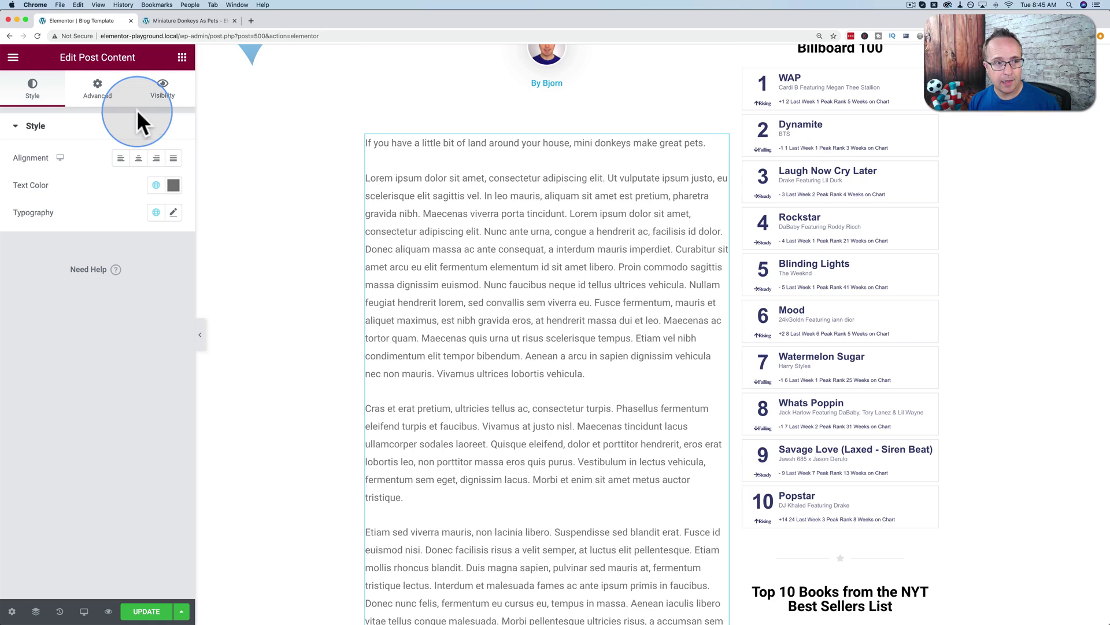
# Step: Open Miniature Donkeys As Pets, Donkey Grooming and Intro to Donkey tricks in new tabs from Posts
pyautogui.click(183, 21)
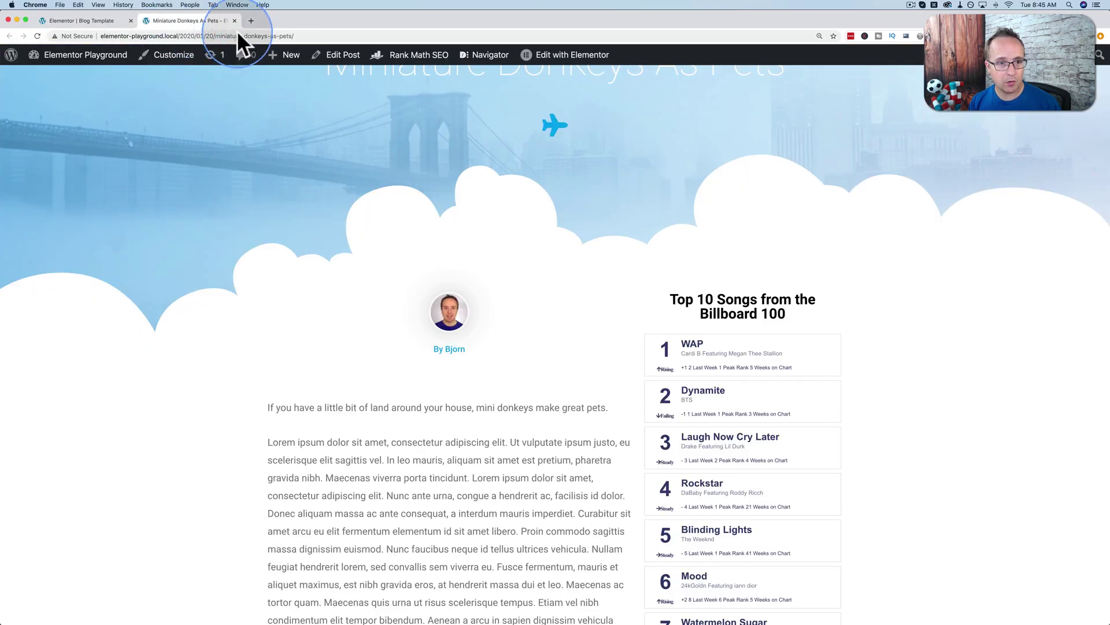
pyautogui.moveTo(77, 55)
pyautogui.click(53, 79)
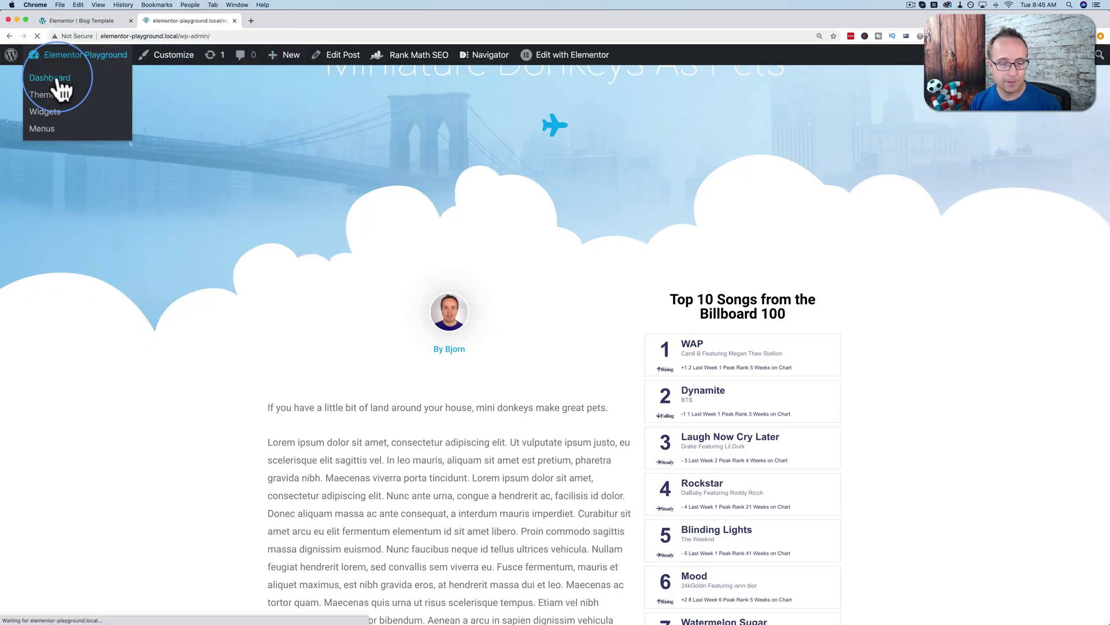
pyautogui.click(29, 162)
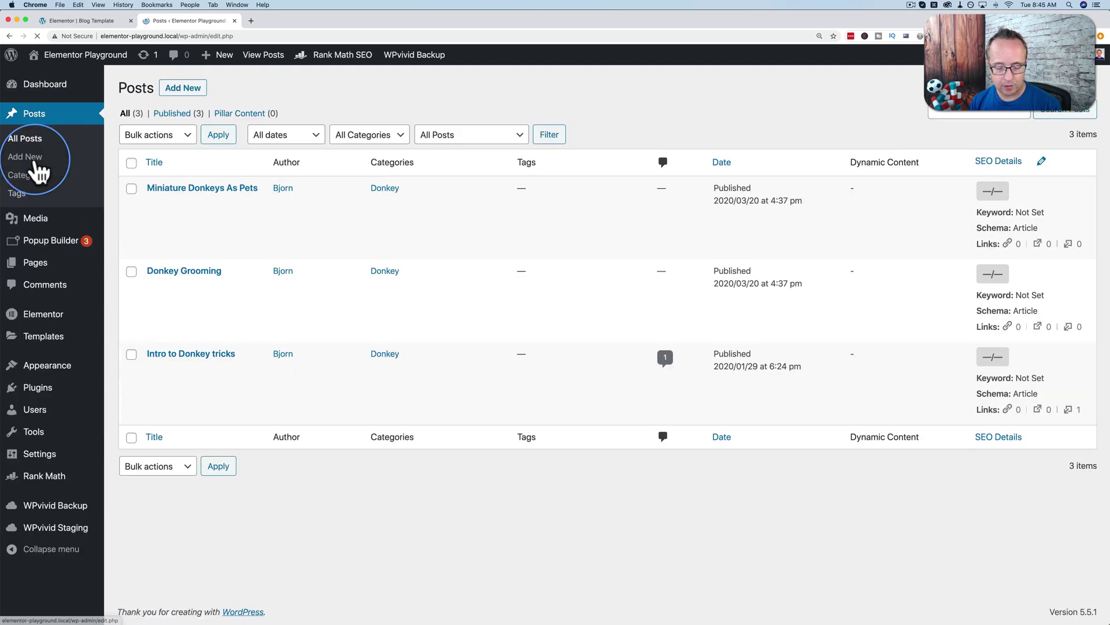
pyautogui.keyDown('super'); pyautogui.click(250, 202); pyautogui.keyUp('super')
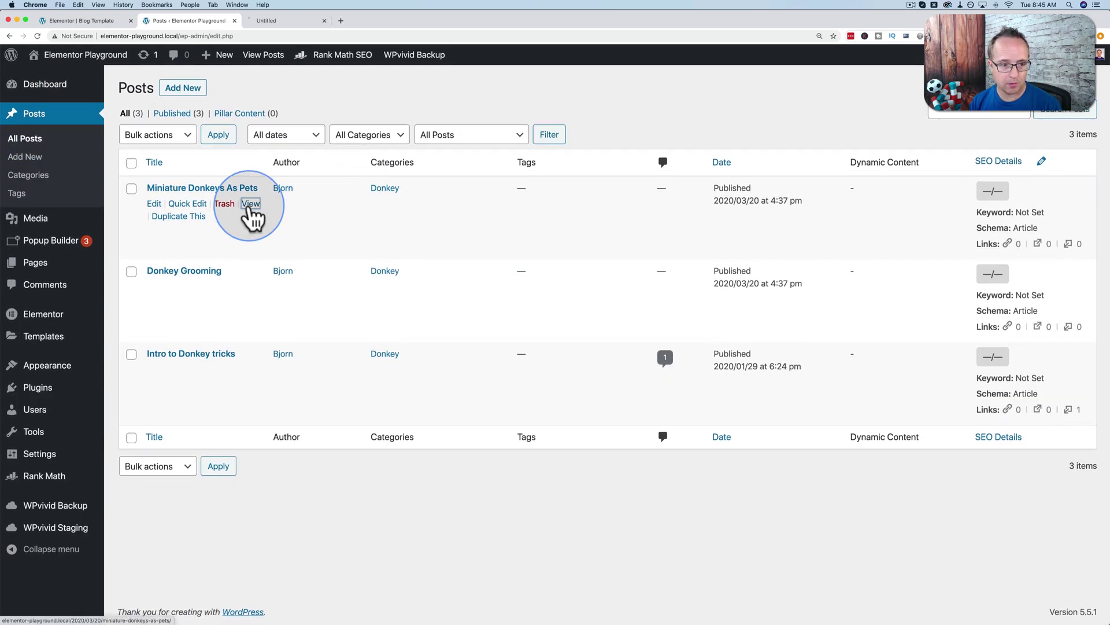
pyautogui.keyDown('super'); pyautogui.click(250, 286); pyautogui.keyUp('super')
pyautogui.keyDown('super'); pyautogui.click(250, 369); pyautogui.keyUp('super')
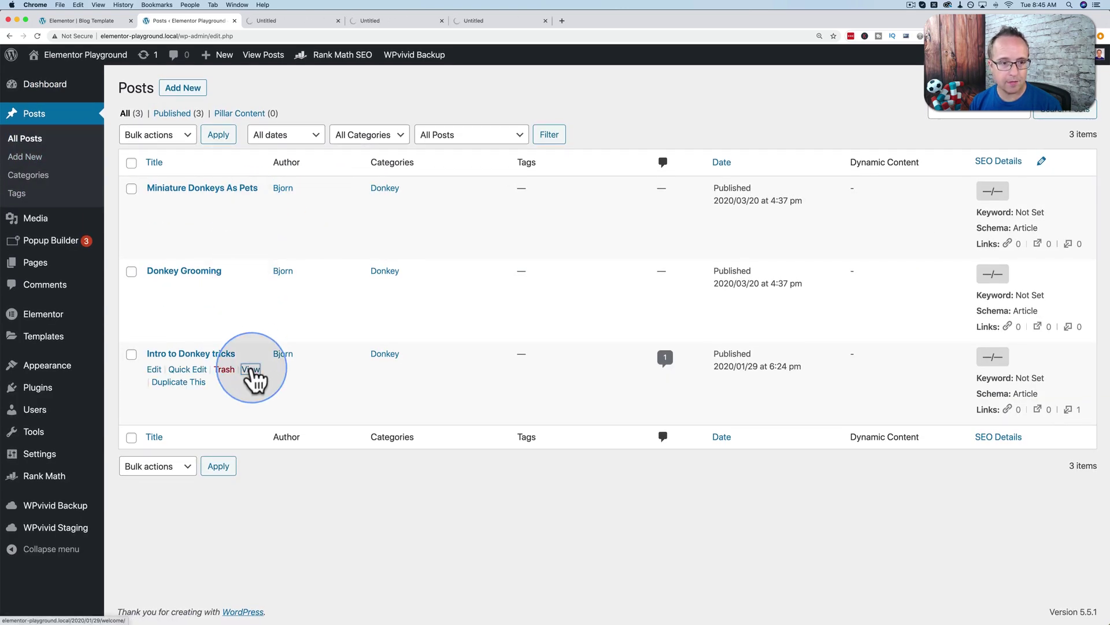
# Step: Compare the Miniature Donkeys As Pets and Donkey Grooming pages, both using the cloud-banner template
pyautogui.click(296, 21)
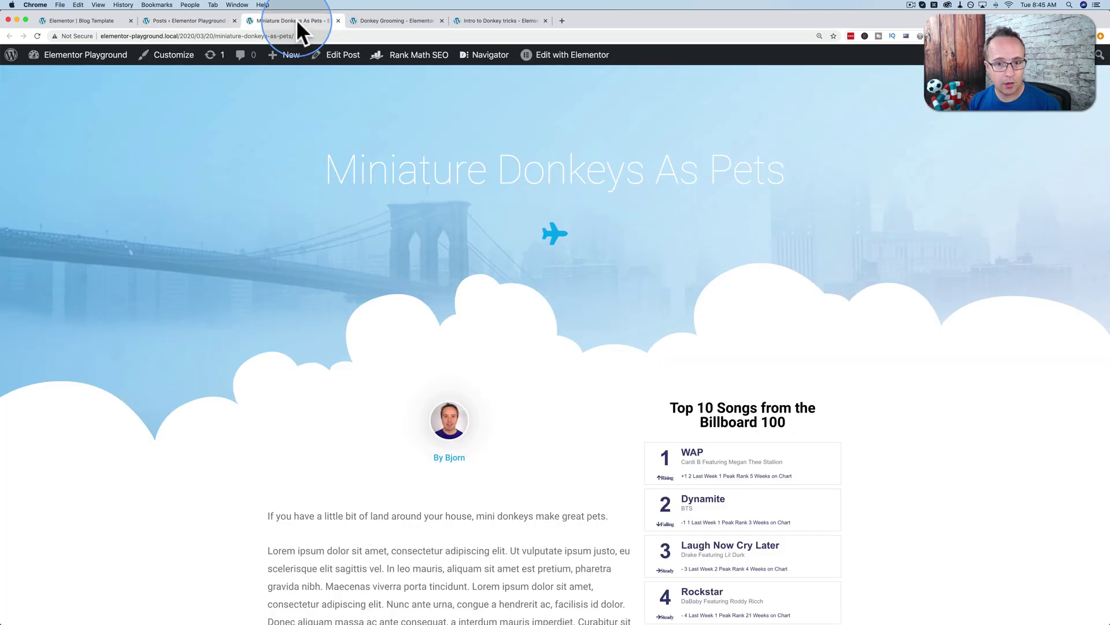
pyautogui.scroll(-1, 280, 165)
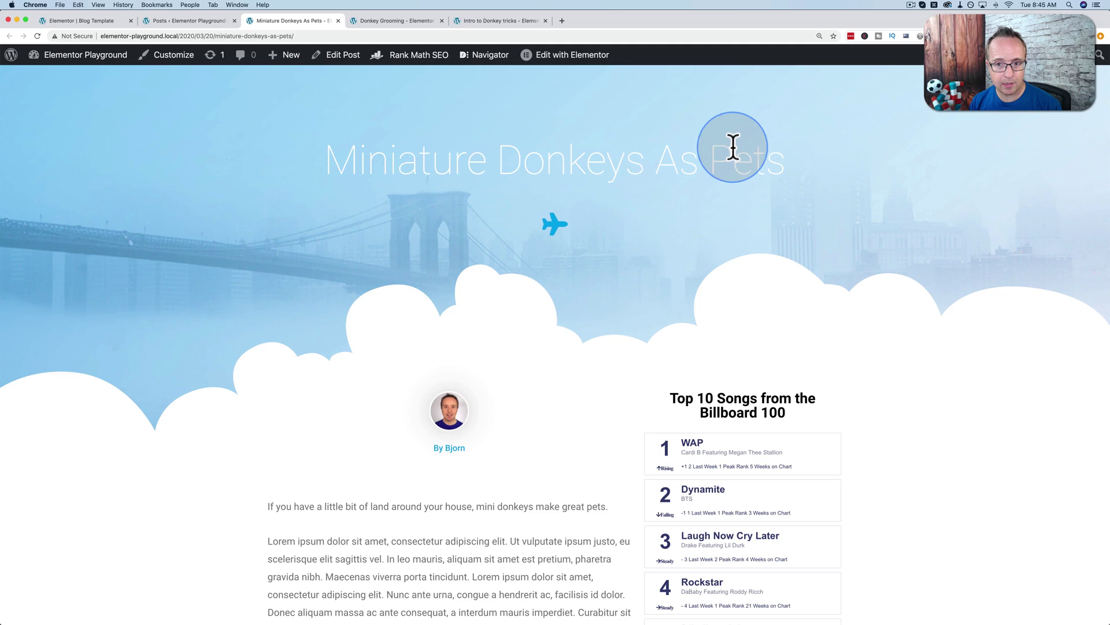
pyautogui.scroll(-5, 350, 228)
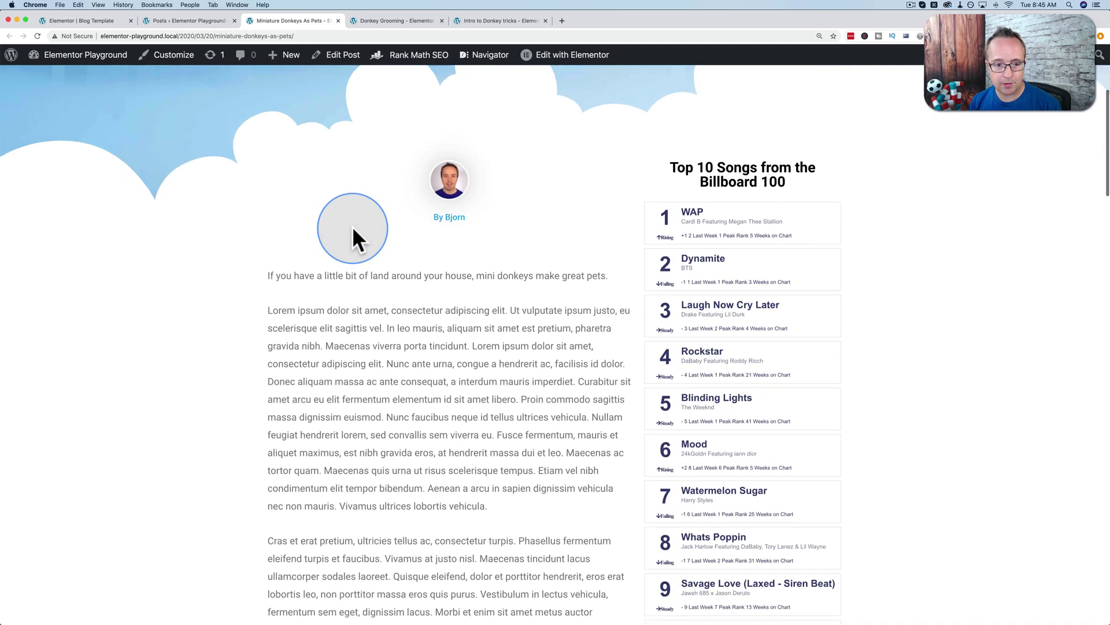
pyautogui.scroll(-3, 353, 226)
pyautogui.moveTo(317, 229); pyautogui.dragTo(449, 408)
pyautogui.scroll(-3, 449, 409)
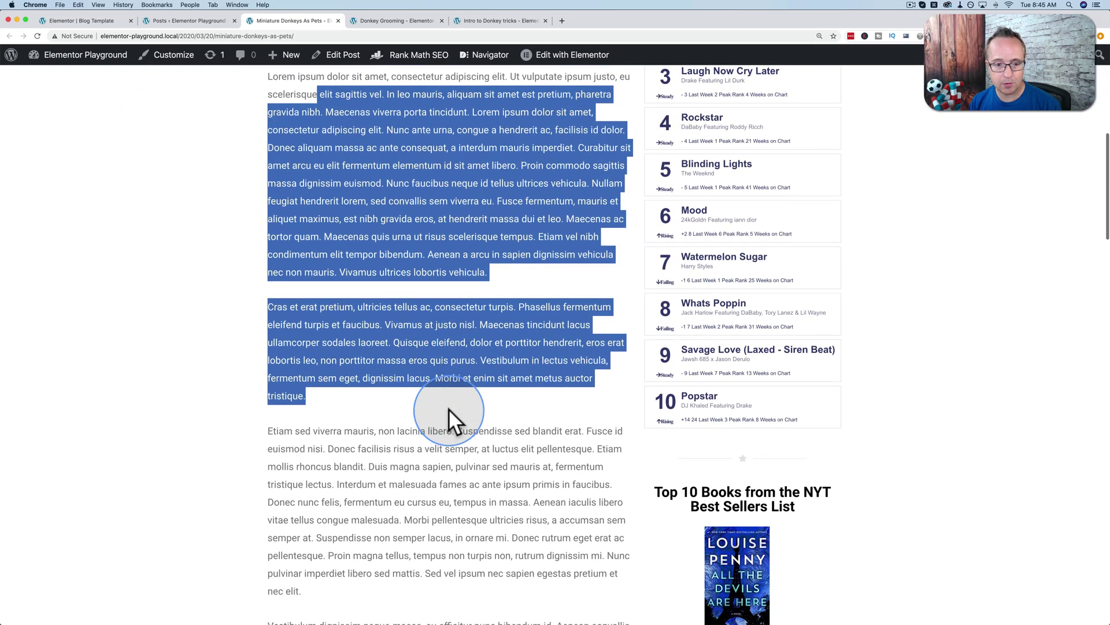
pyautogui.click(382, 20)
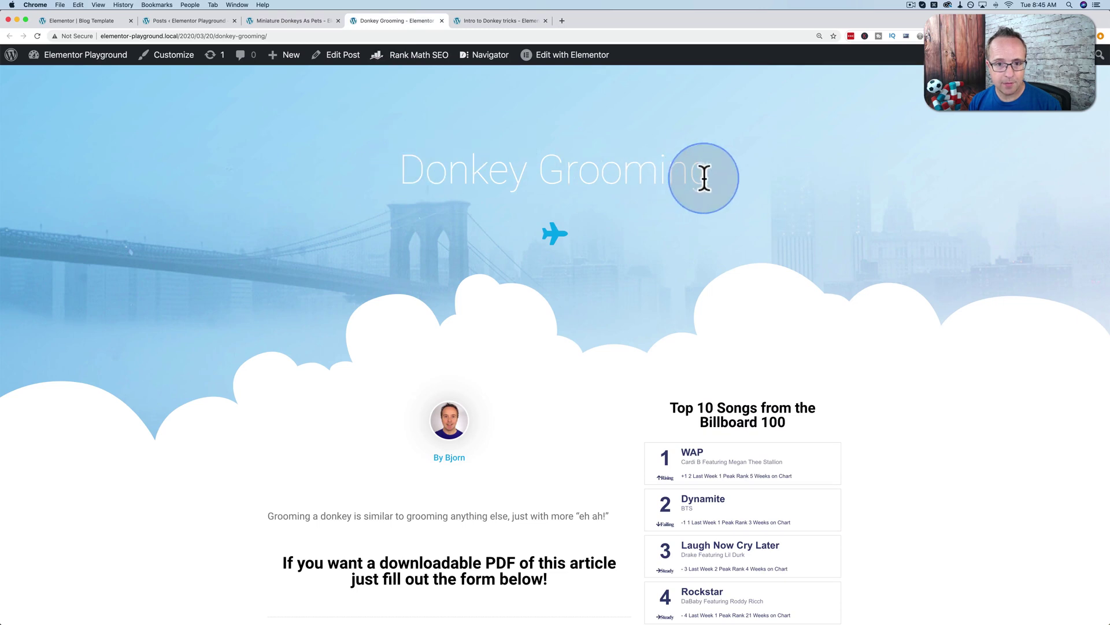
pyautogui.moveTo(422, 179); pyautogui.dragTo(711, 174)
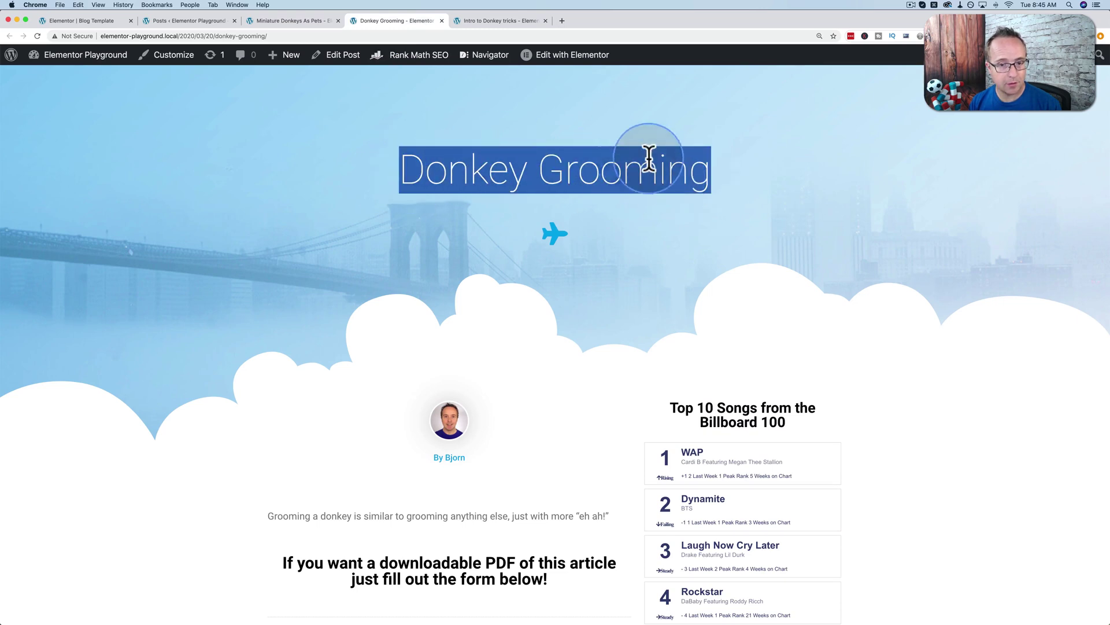
pyautogui.click(158, 20)
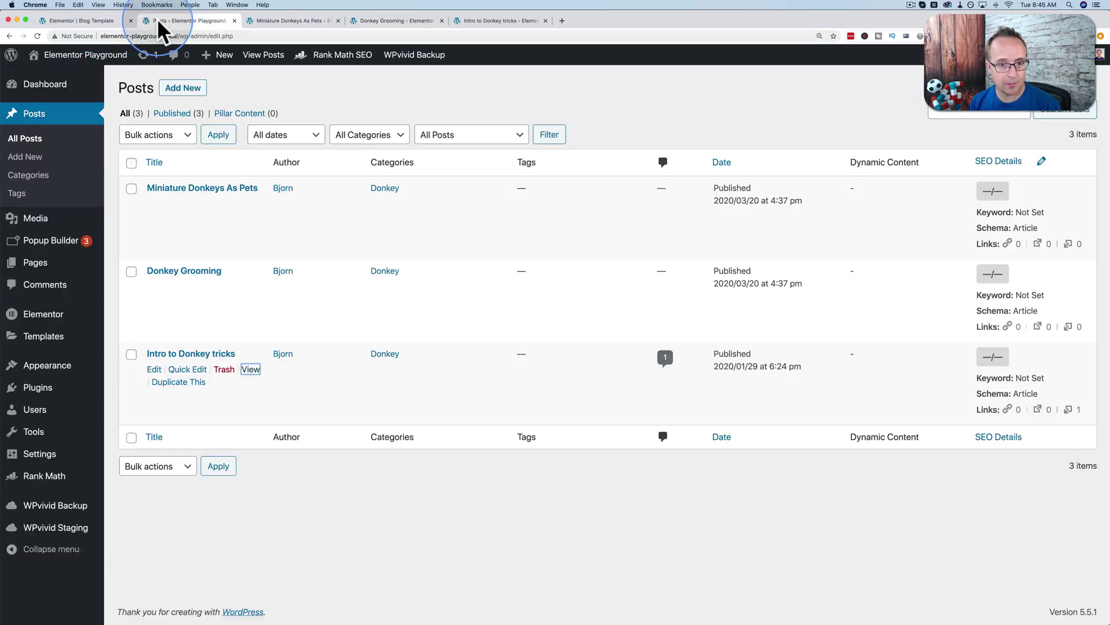
# Step: Check the template's post title heading, then review the Donkey Grooming and Intro to Donkey tricks posts
pyautogui.click(86, 18)
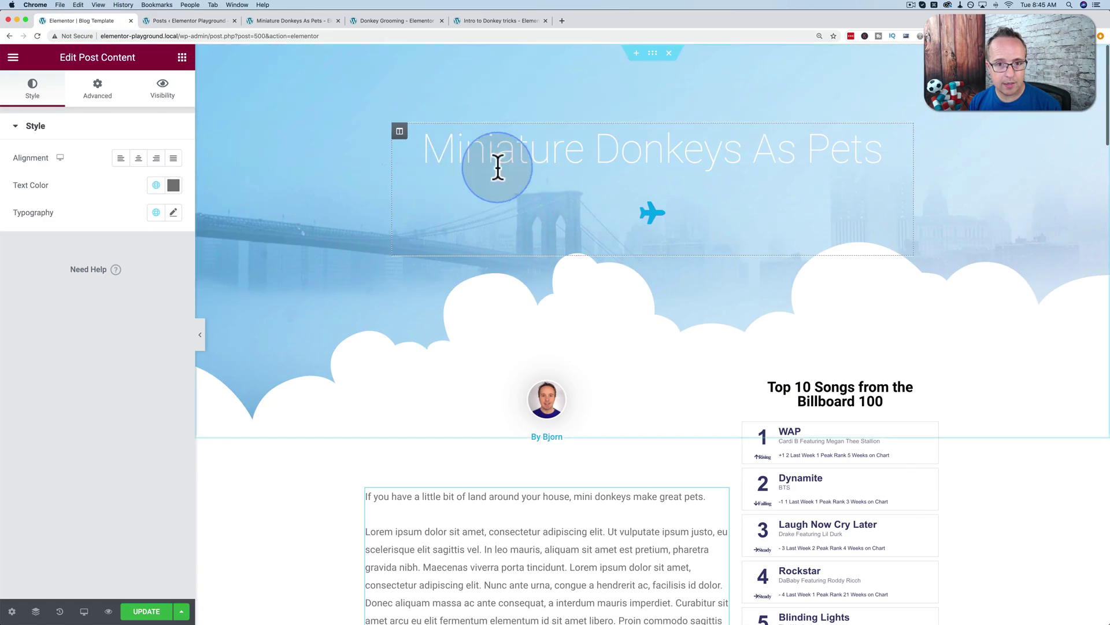
pyautogui.click(498, 168)
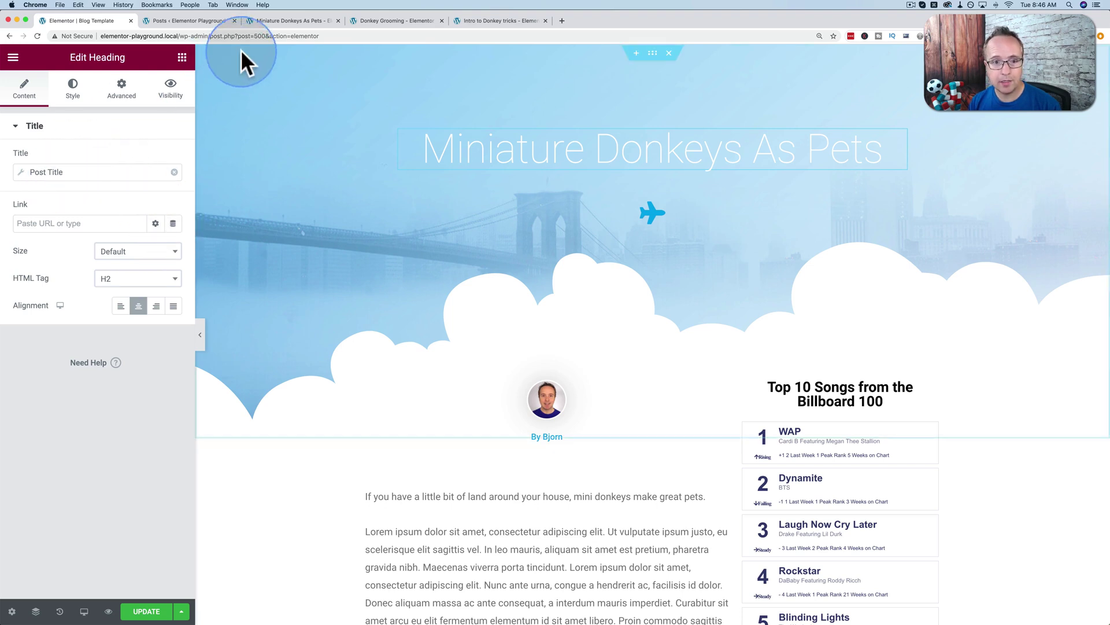
pyautogui.click(373, 22)
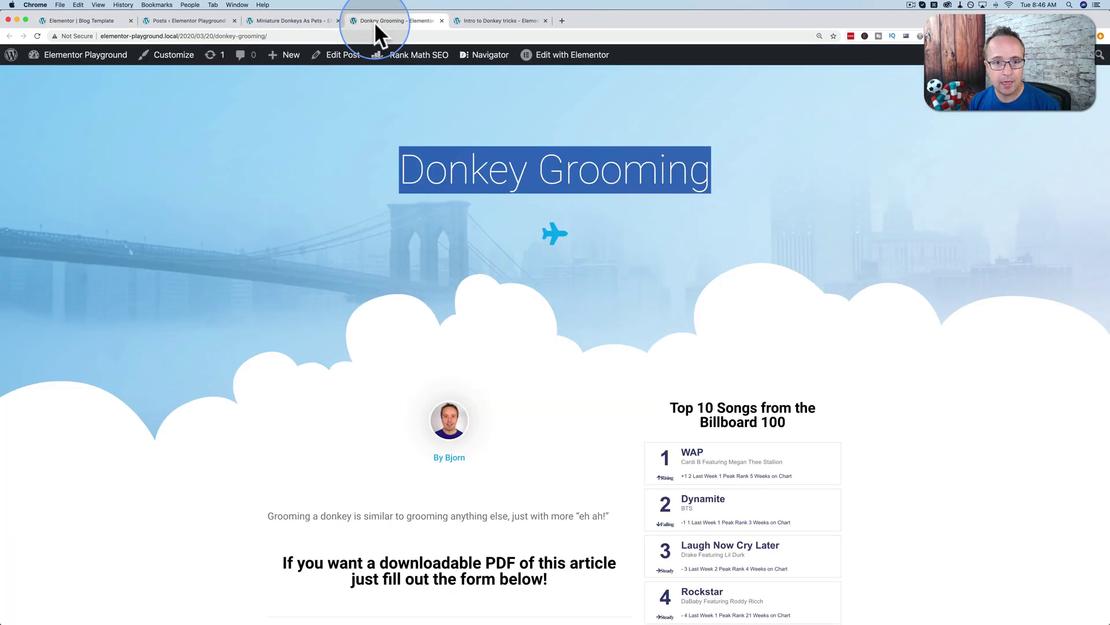
pyautogui.scroll(-5, 460, 282)
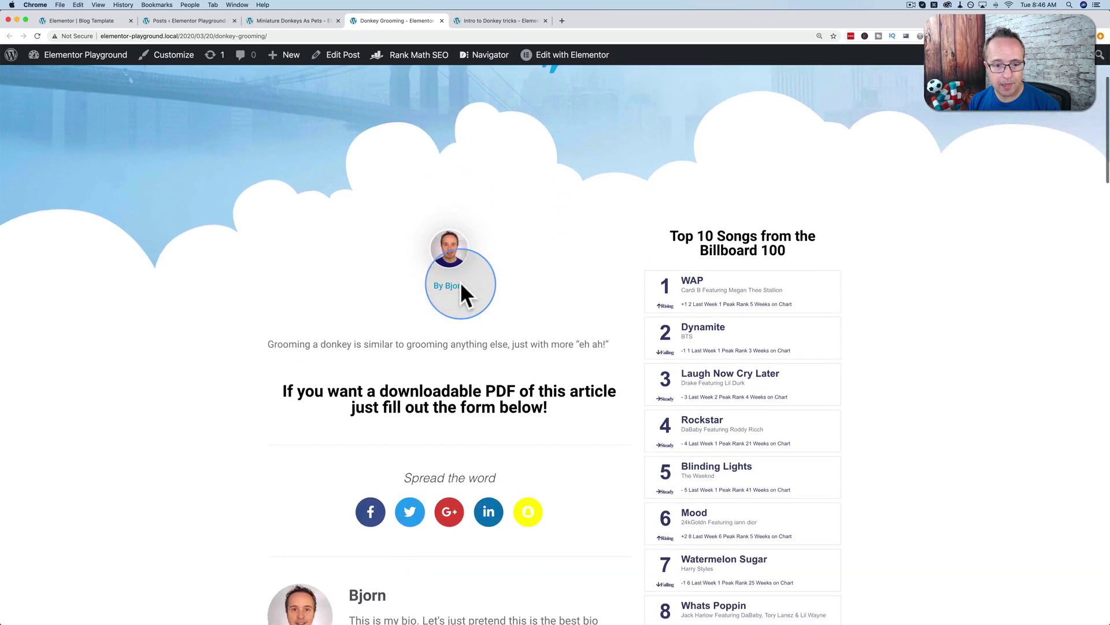
pyautogui.moveTo(278, 256); pyautogui.dragTo(599, 265)
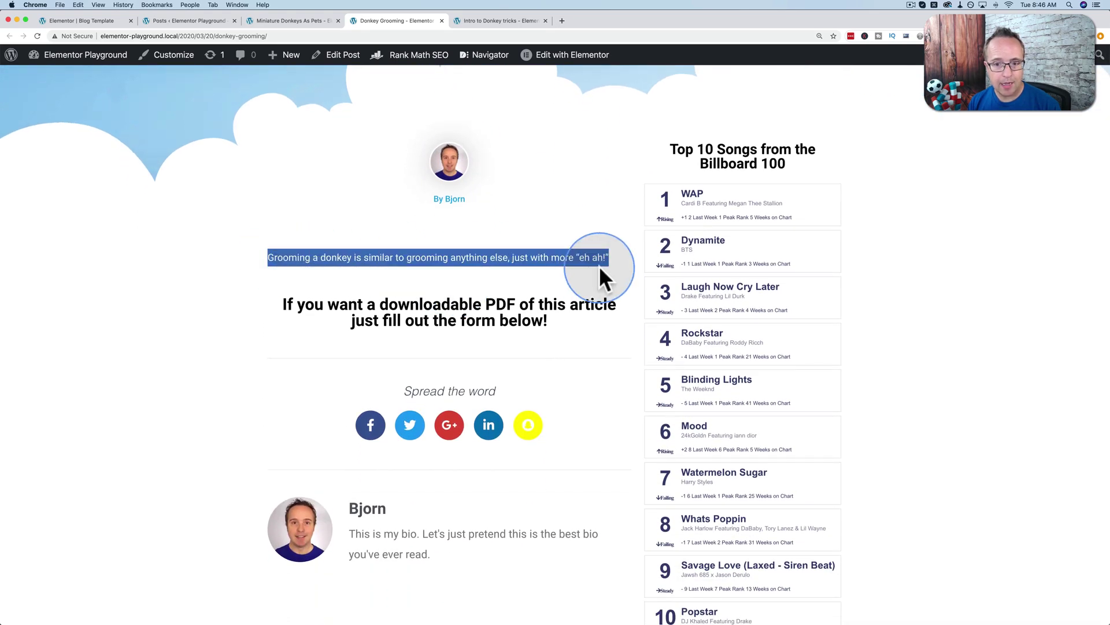
pyautogui.scroll(2, 522, 217)
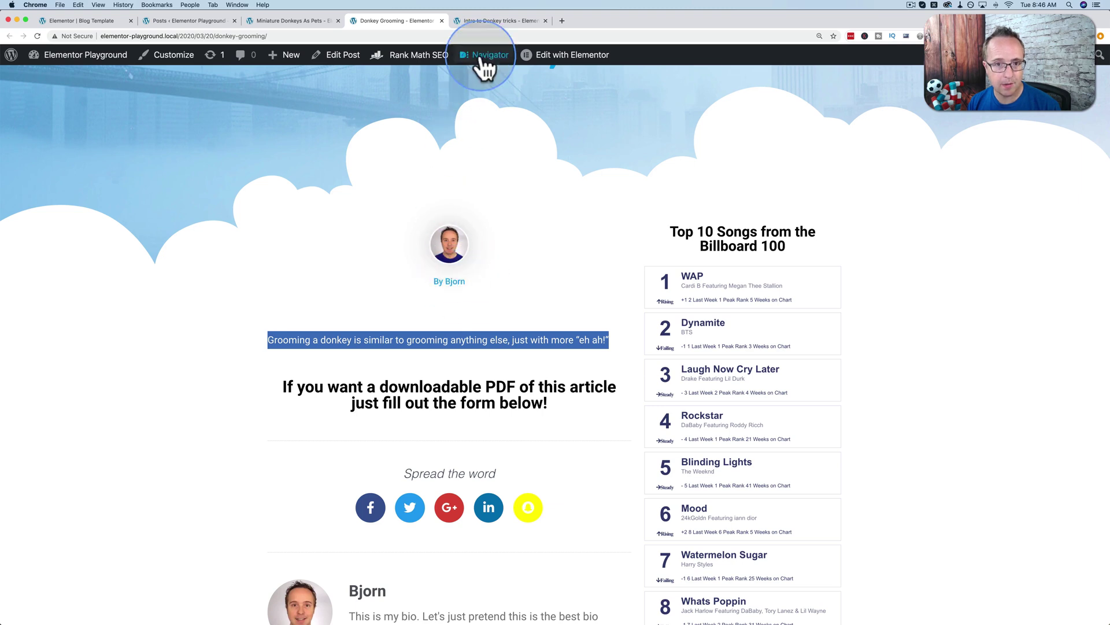
pyautogui.click(480, 23)
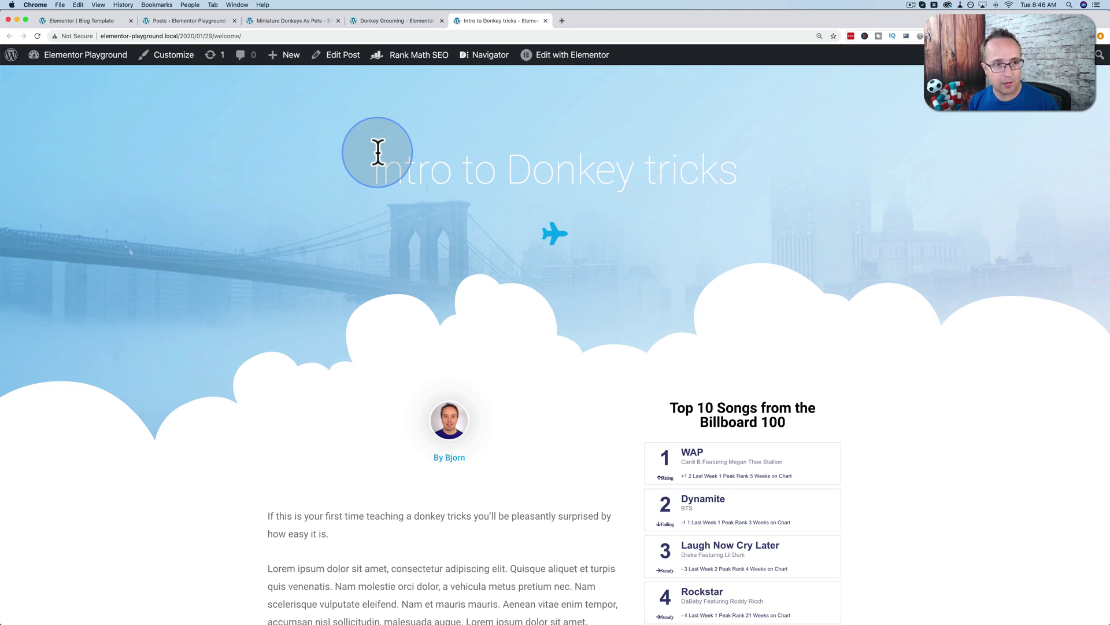
# Step: Return to the Blog Template editor previewing Miniature Donkeys As Pets, with the post title heading's settings open
pyautogui.click(55, 22)
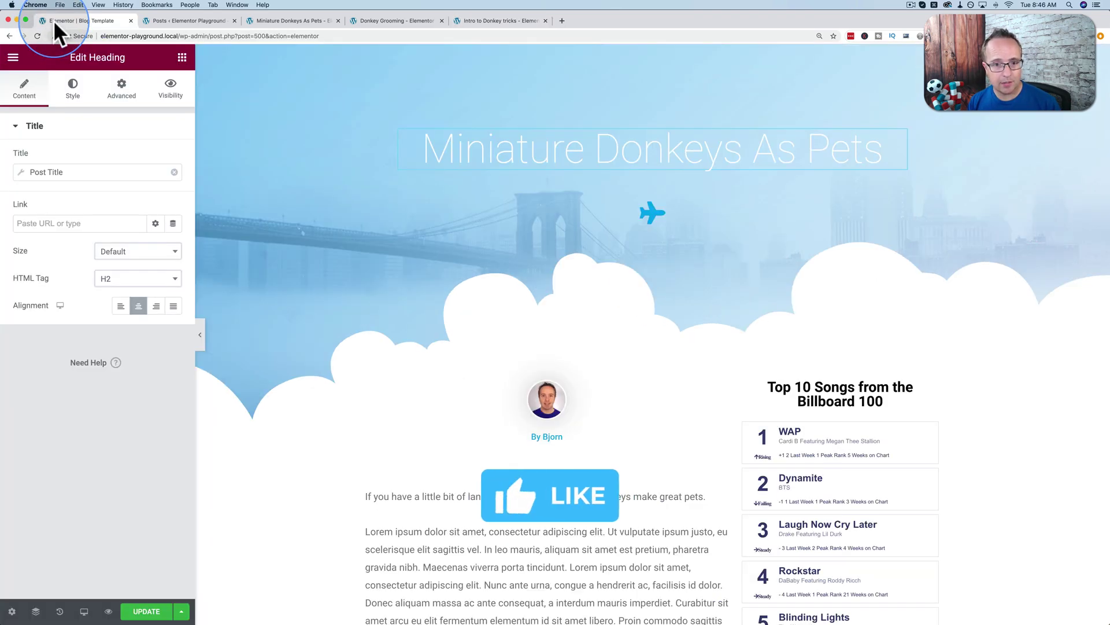
pyautogui.scroll(-1, 438, 307)
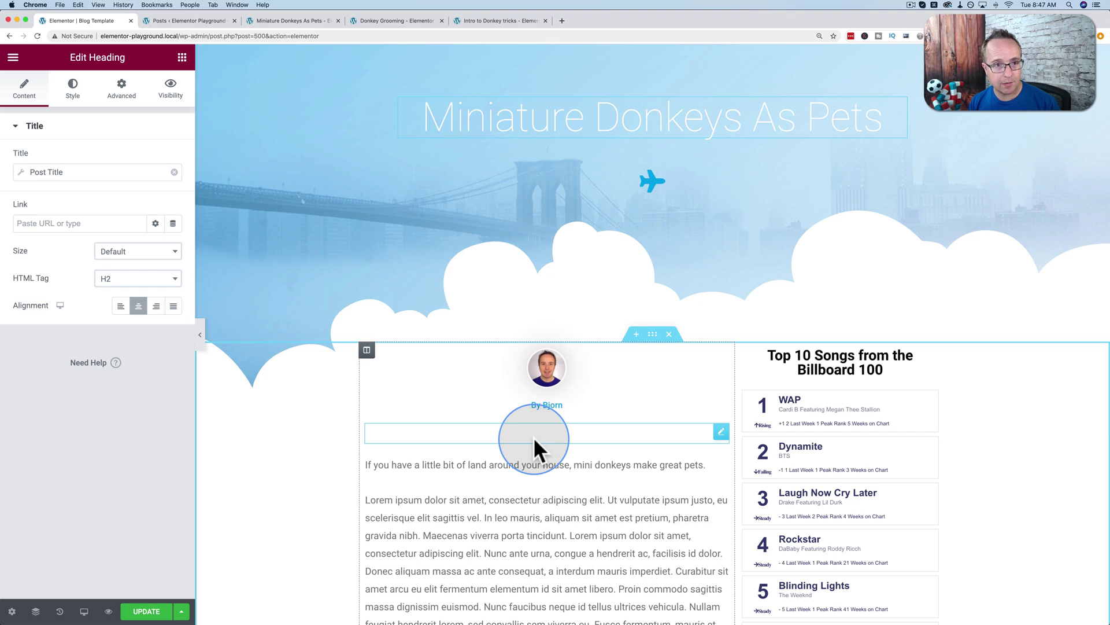
# Step: Open Miniature Donkeys As Pets in the block editor and inspect its title and Lorem ipsum paragraphs
pyautogui.click(199, 21)
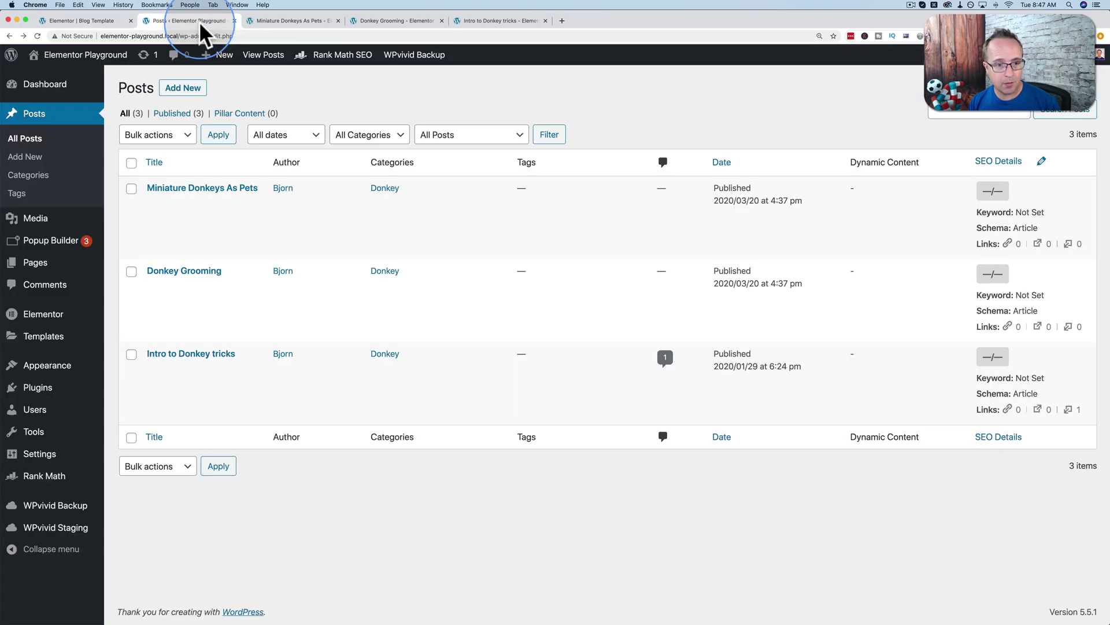
pyautogui.click(154, 207)
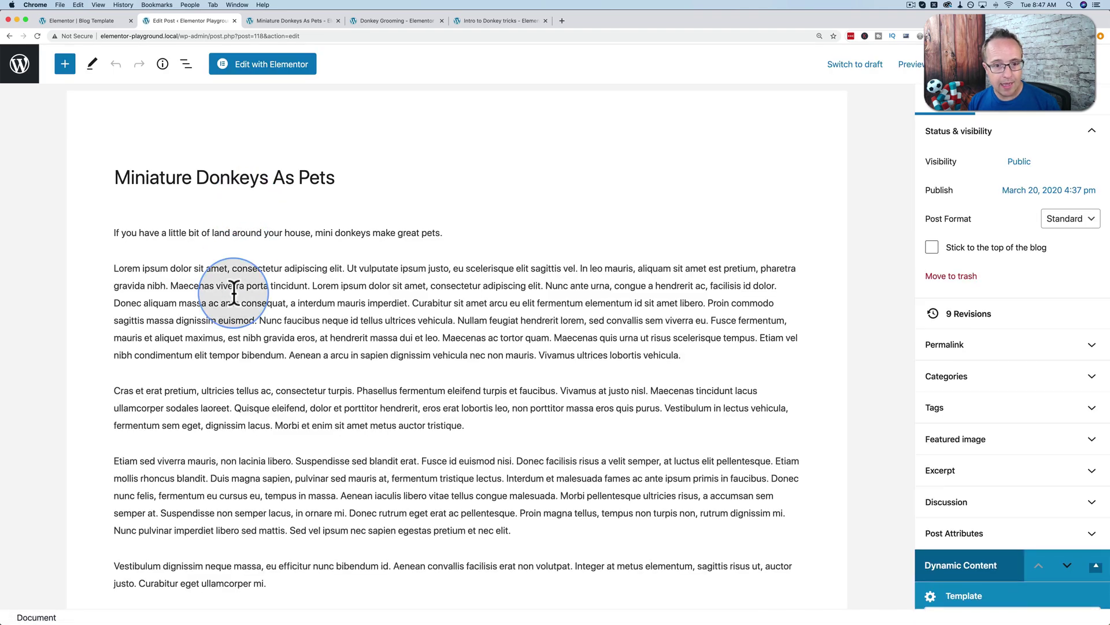
pyautogui.moveTo(114, 174); pyautogui.dragTo(235, 306)
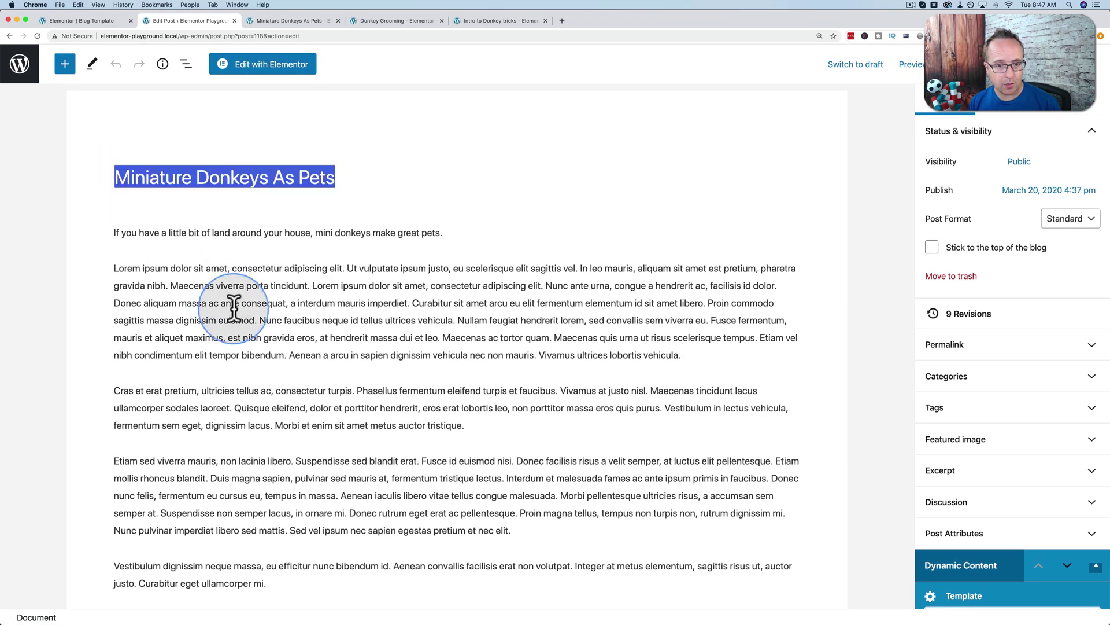
pyautogui.click(127, 231)
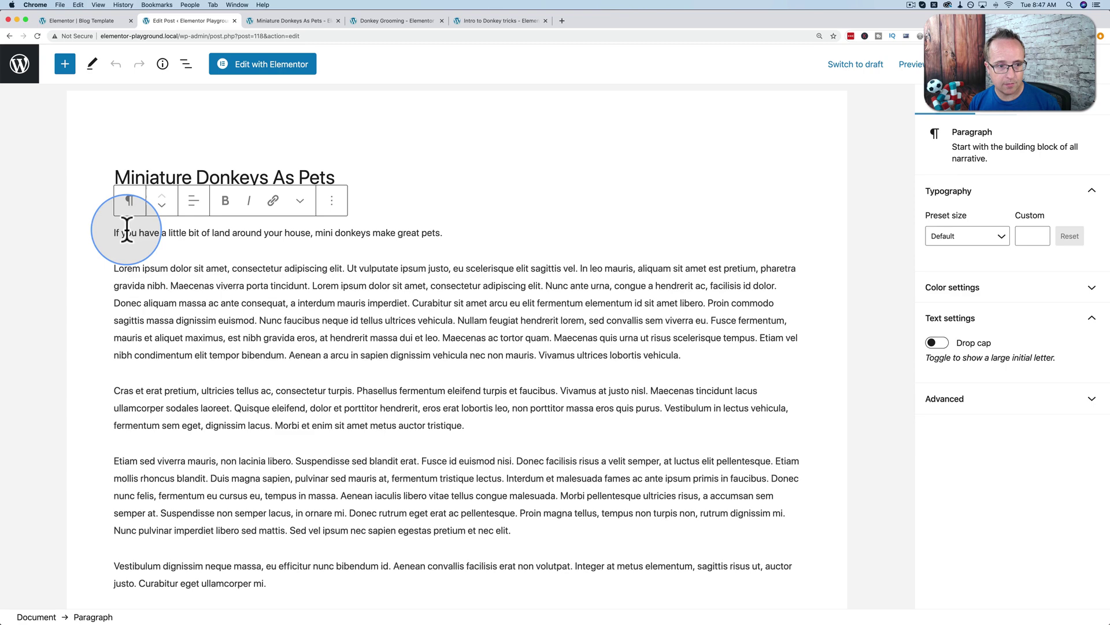
pyautogui.moveTo(127, 231); pyautogui.dragTo(410, 298)
pyautogui.scroll(-5, 367, 446)
pyautogui.scroll(5, 410, 297)
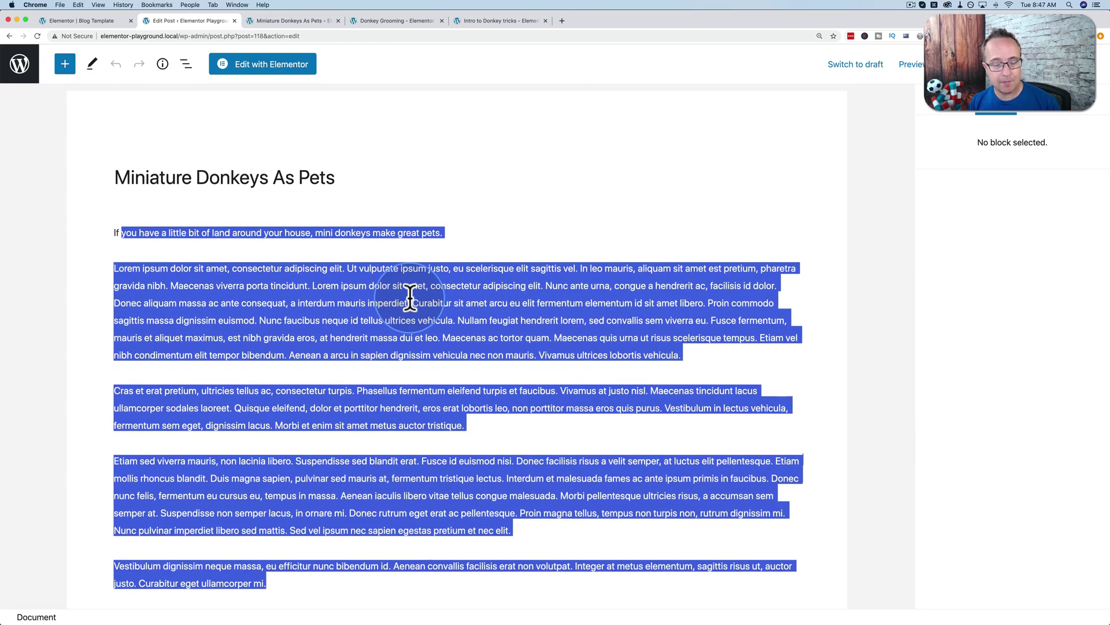
pyautogui.click(410, 297)
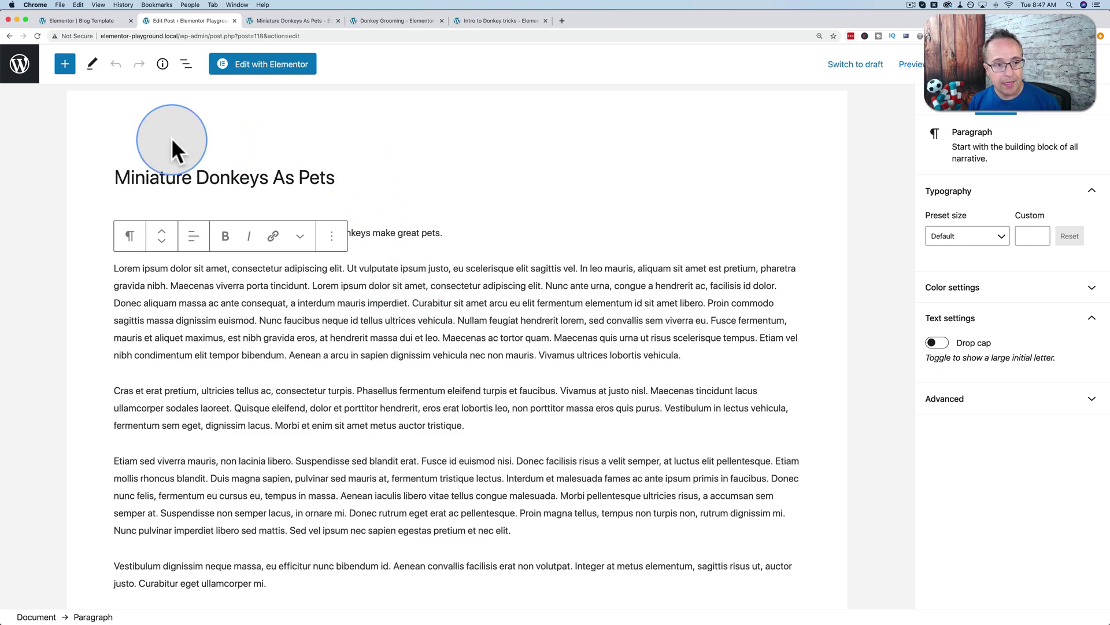
pyautogui.click(352, 154)
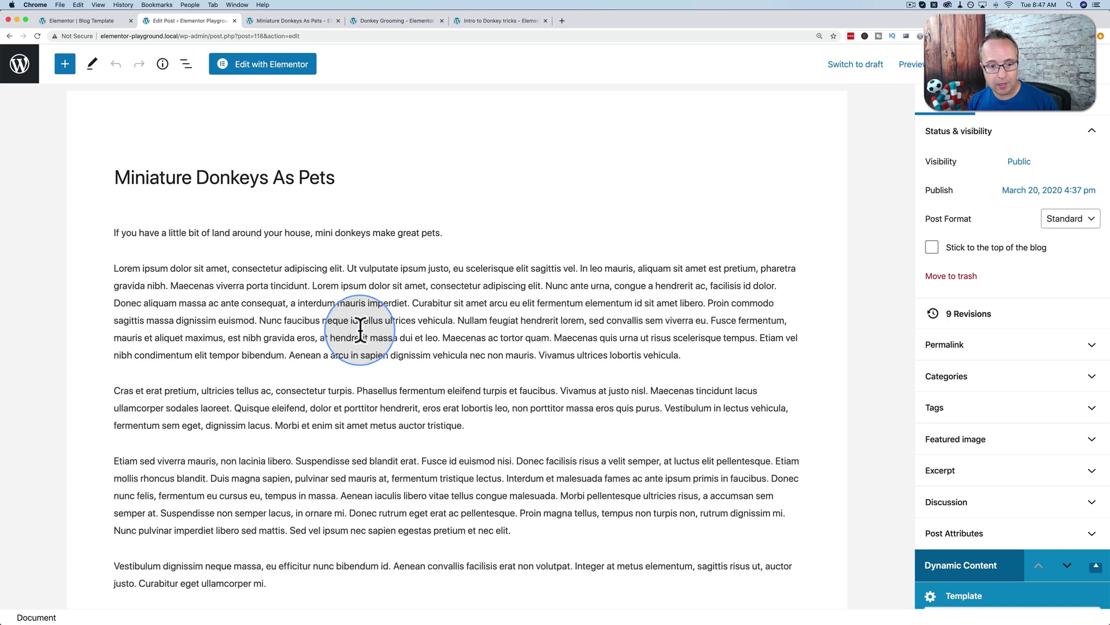
pyautogui.scroll(-4, 389, 416)
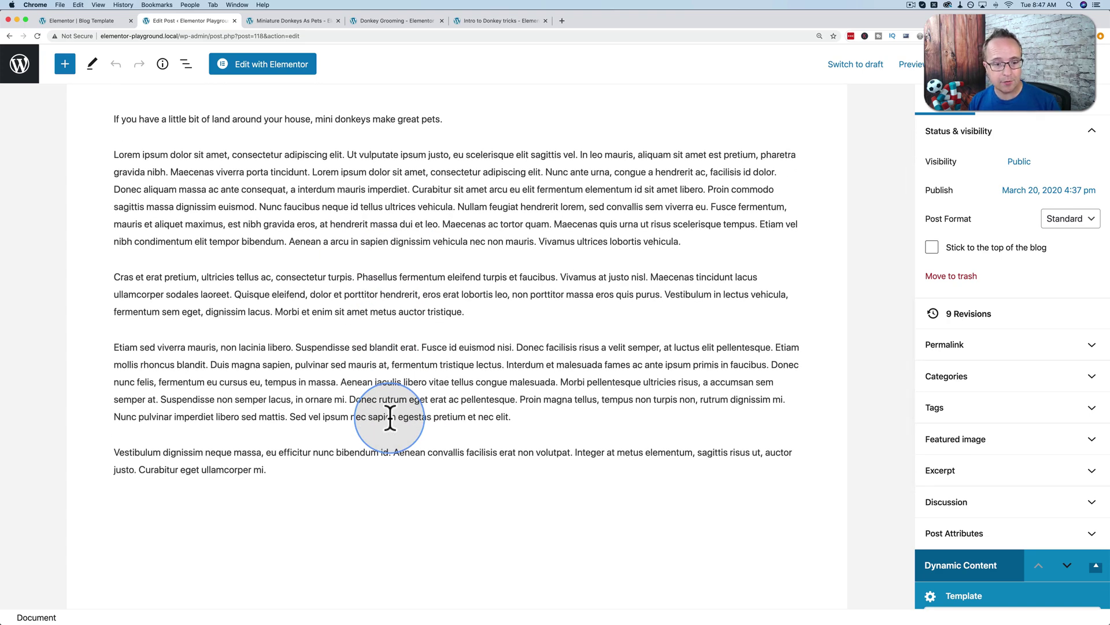
# Step: Compare the live post's paragraphs with the block editor's title and first Lorem ipsum paragraph
pyautogui.click(309, 20)
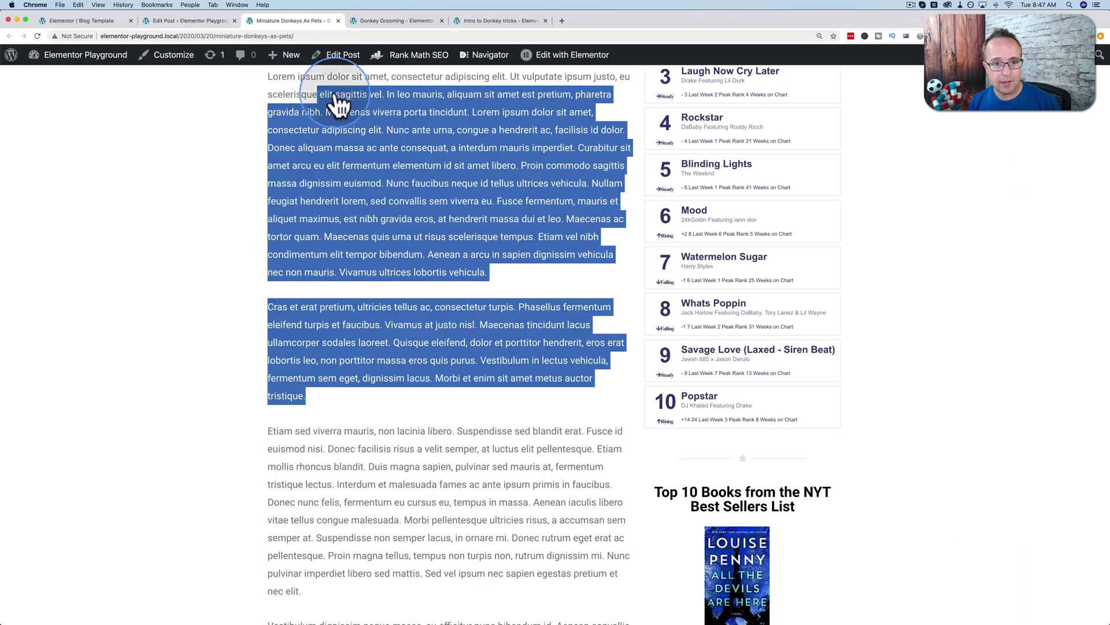
pyautogui.click(348, 121)
pyautogui.scroll(6, 348, 120)
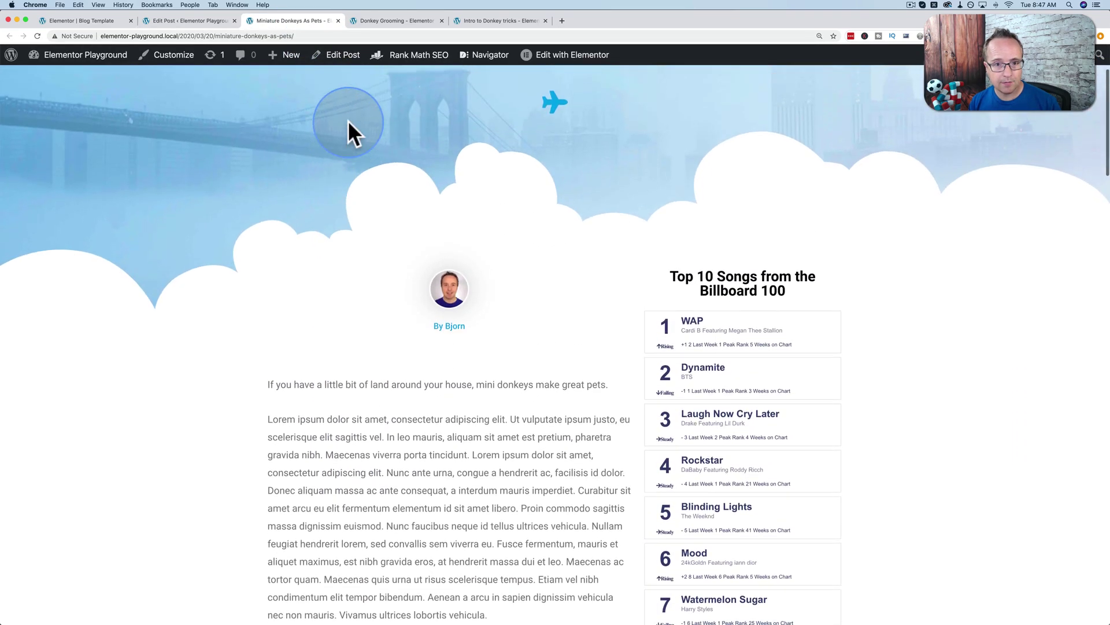
pyautogui.scroll(2, 348, 120)
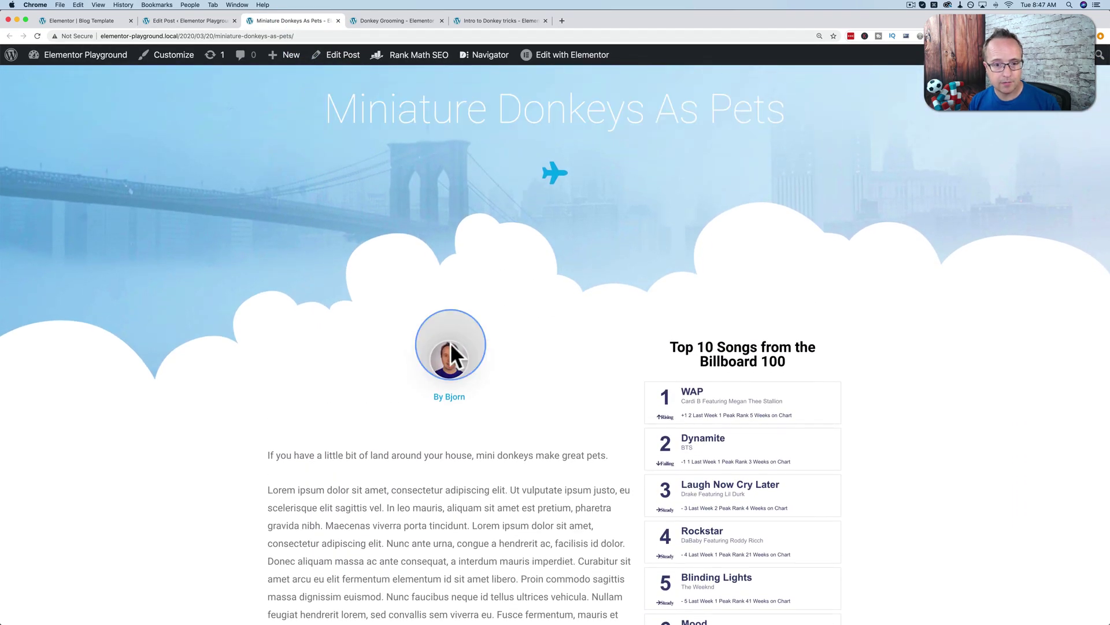
pyautogui.scroll(-5, 450, 347)
pyautogui.moveTo(268, 191); pyautogui.dragTo(530, 388)
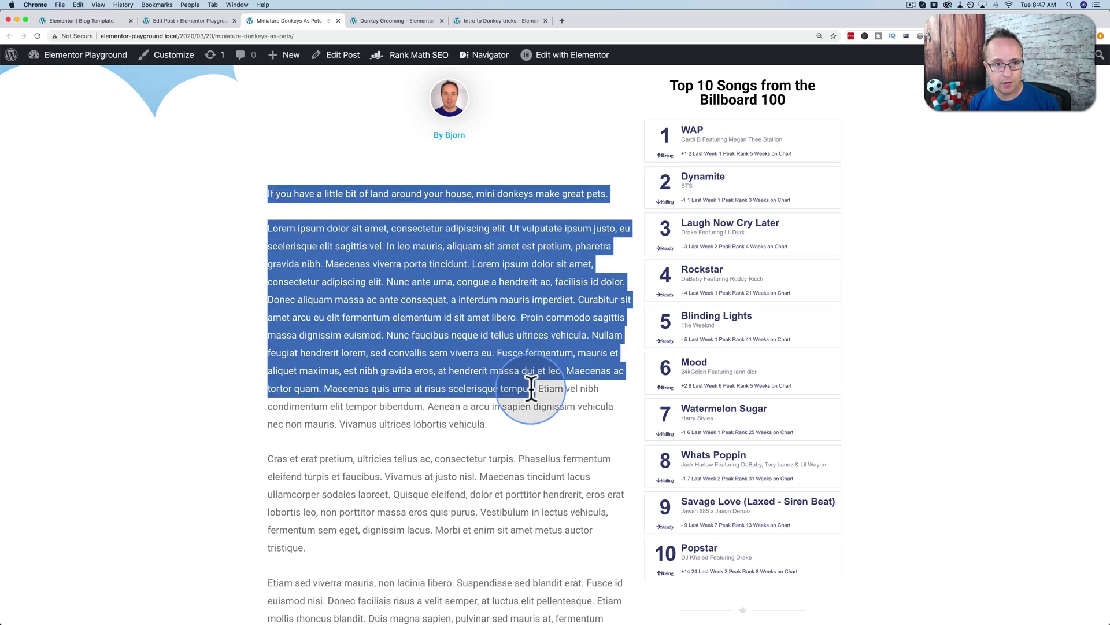
pyautogui.click(171, 21)
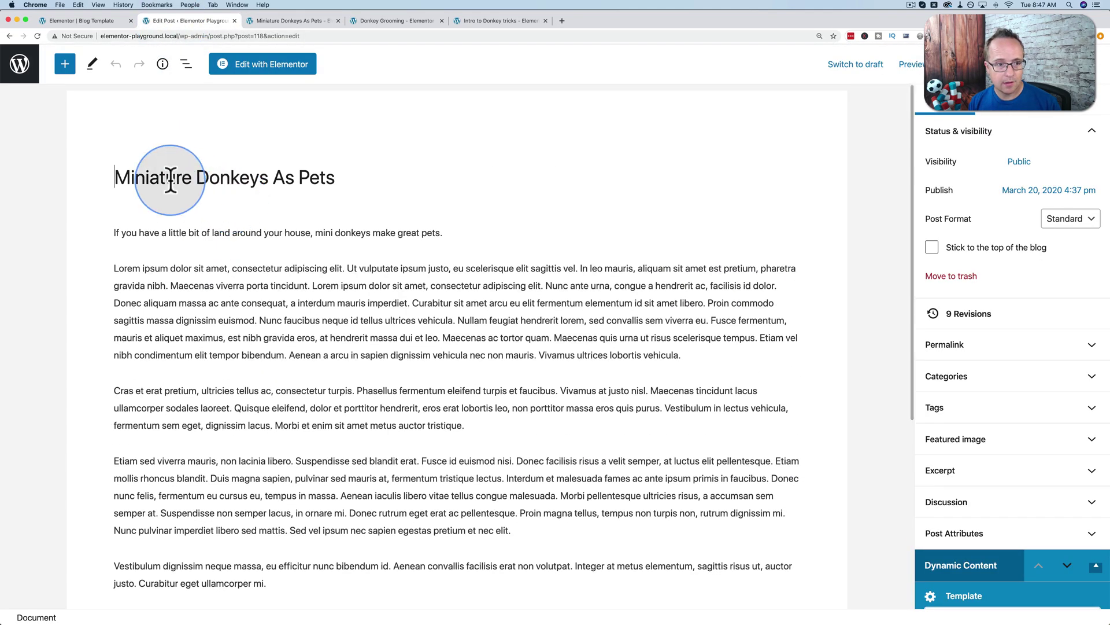
pyautogui.tripleClick(165, 179)
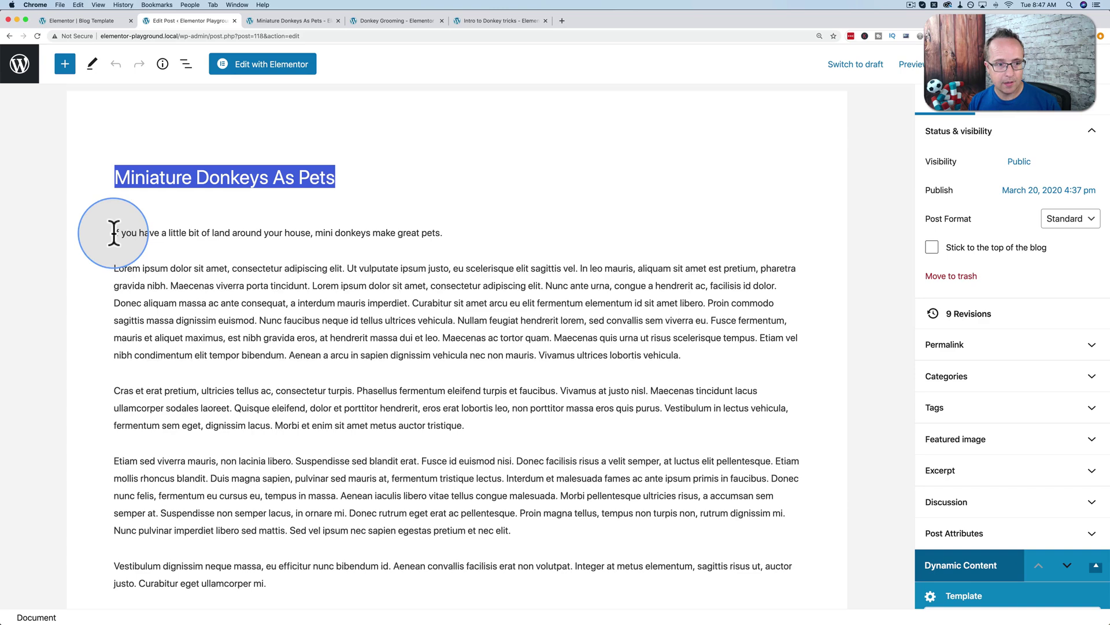
pyautogui.click(377, 321)
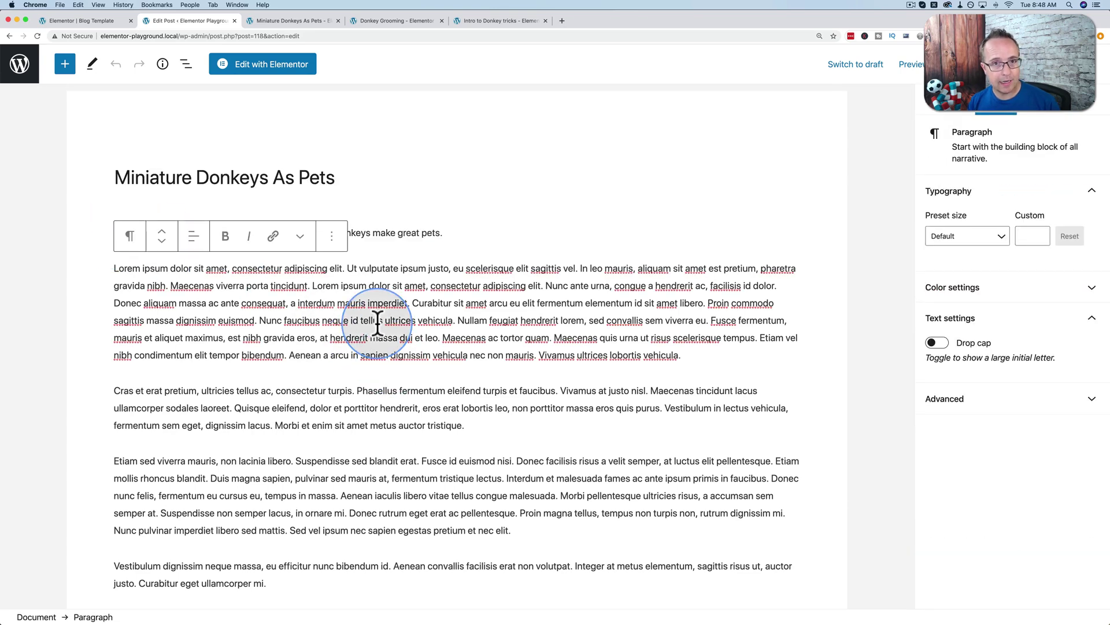
# Step: Open the post in Elementor and start editing its text widget inline
pyautogui.click(276, 69)
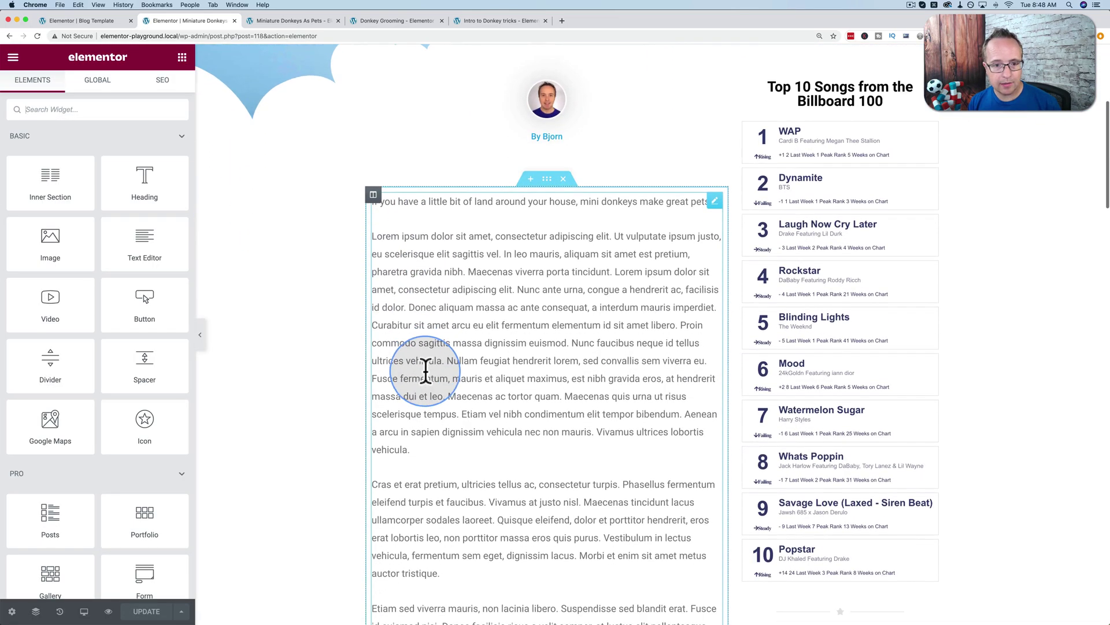
pyautogui.click(488, 242)
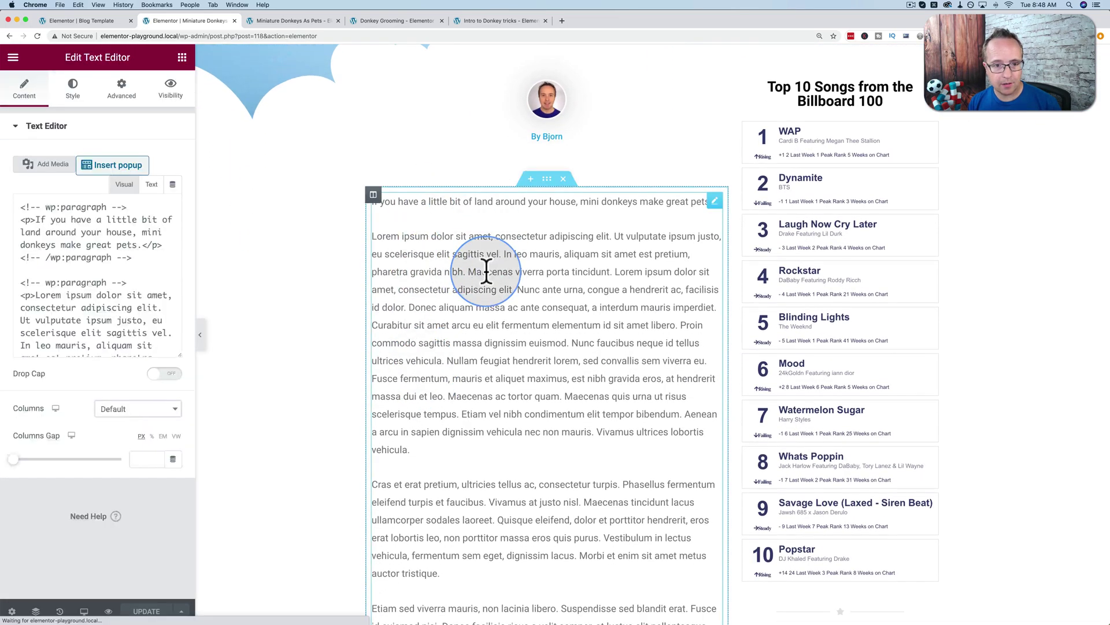
pyautogui.click(423, 222)
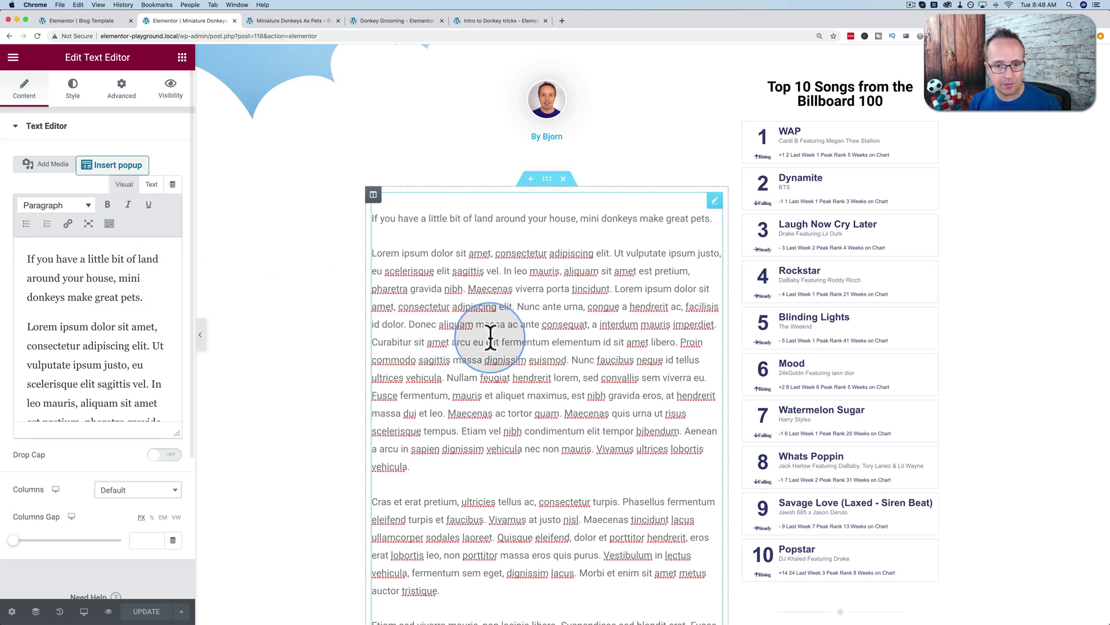
# Step: Select parts of the Miniature Donkeys As Pets heading, then reopen the body text for editing
pyautogui.scroll(3, 491, 338)
pyautogui.scroll(3, 492, 338)
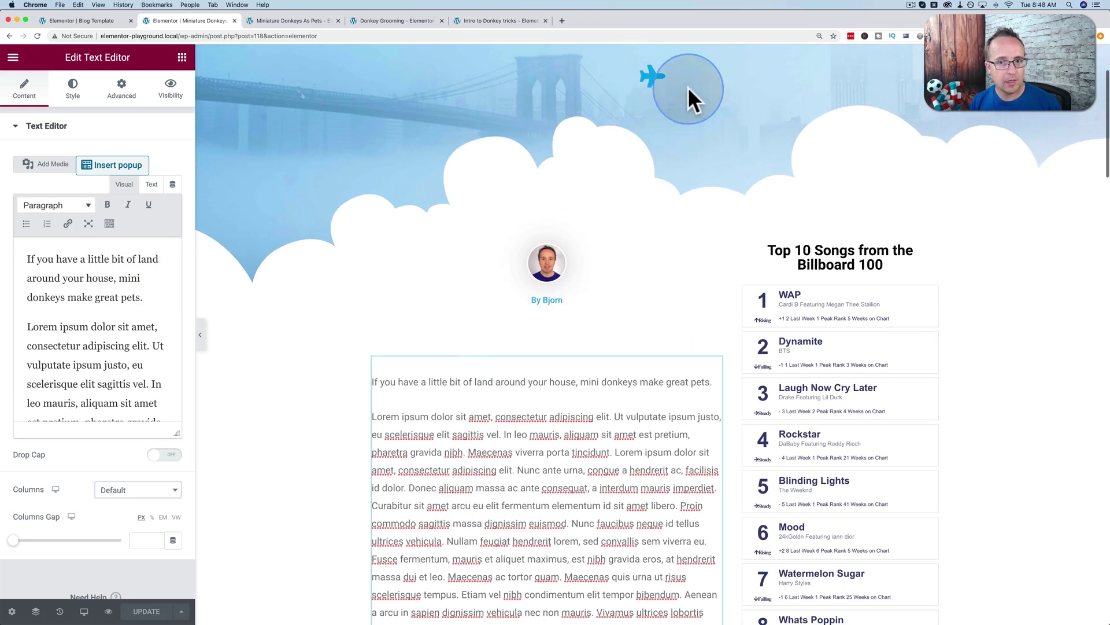
pyautogui.click(572, 142)
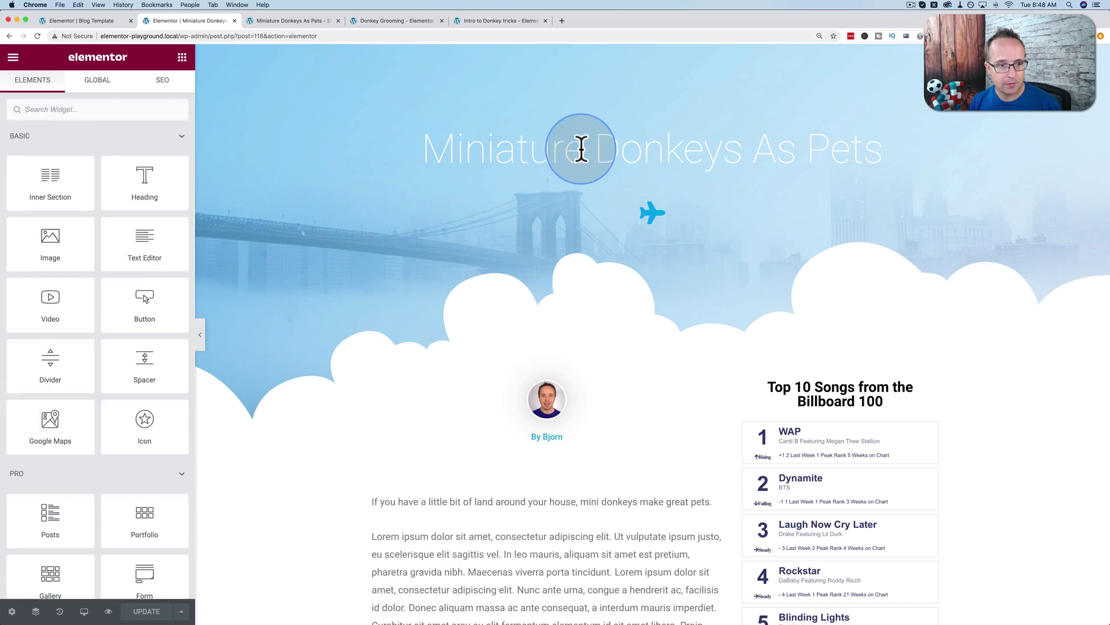
pyautogui.doubleClick(516, 152)
pyautogui.click(693, 144)
pyautogui.moveTo(693, 144); pyautogui.dragTo(855, 139)
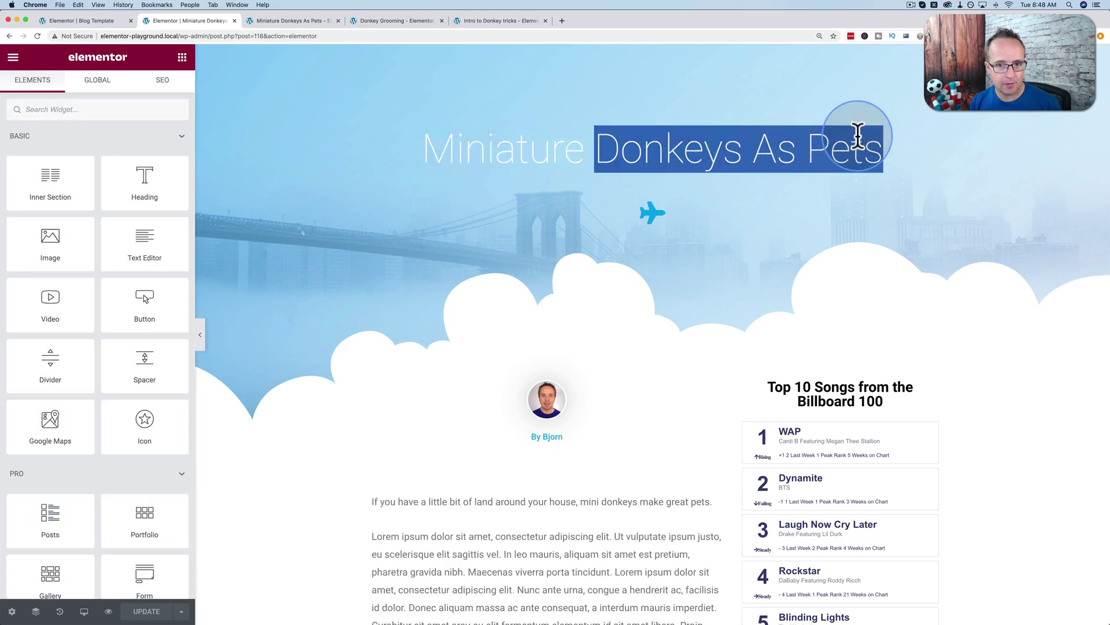
pyautogui.click(516, 148)
pyautogui.scroll(-6, 528, 186)
pyautogui.click(490, 210)
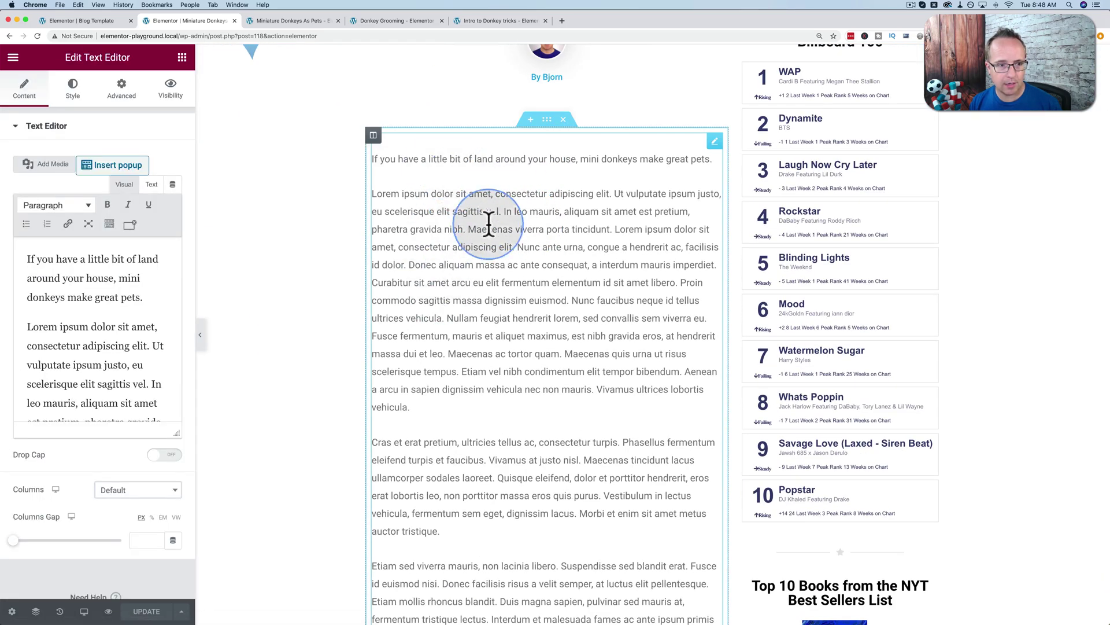
# Step: Exit Elementor to the dashboard and switch the post back to the default WordPress editor
pyautogui.click(13, 56)
pyautogui.click(81, 316)
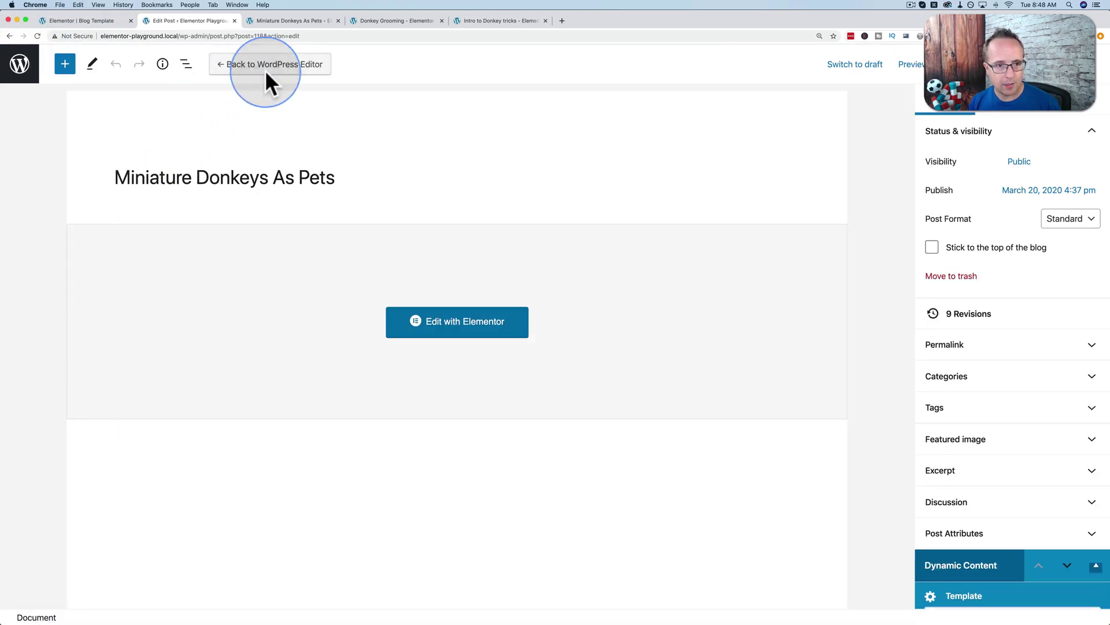
pyautogui.click(264, 64)
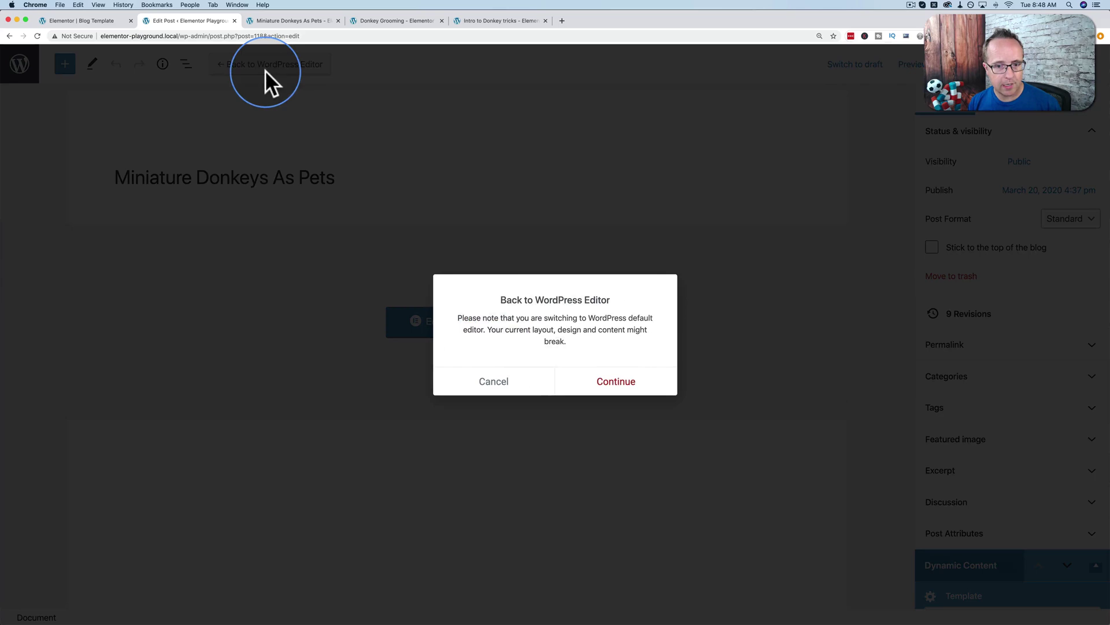
pyautogui.click(584, 381)
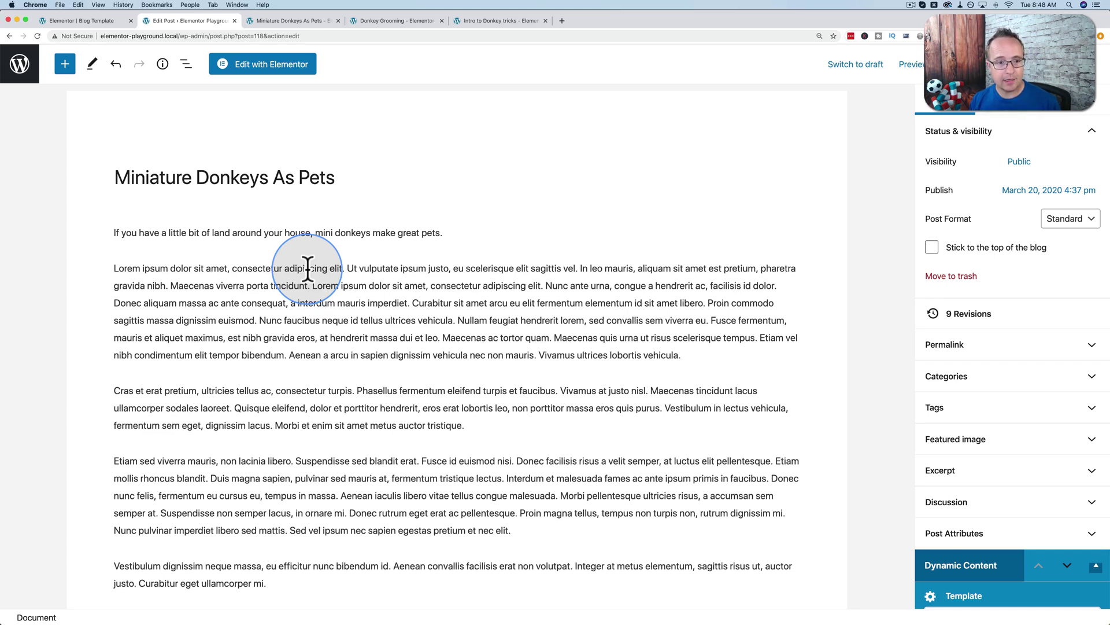
# Step: Review the post's paragraphs in the block editor, then return to the Elementor Blog Template
pyautogui.scroll(-1, 266, 243)
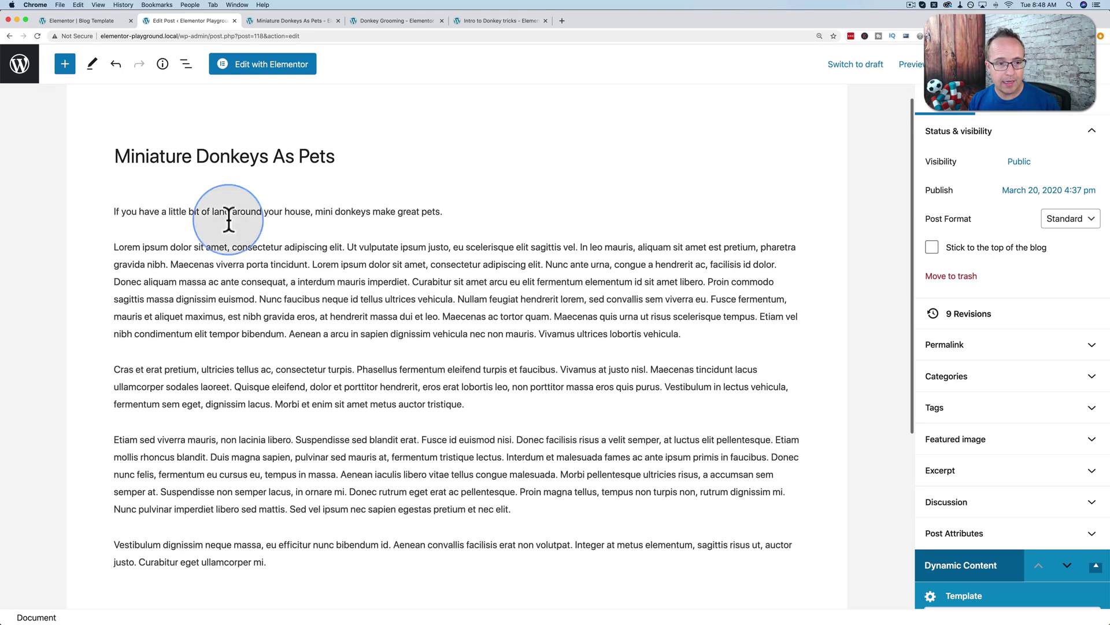
pyautogui.moveTo(136, 156); pyautogui.dragTo(223, 120)
pyautogui.scroll(-4, 405, 340)
pyautogui.scroll(-2, 439, 376)
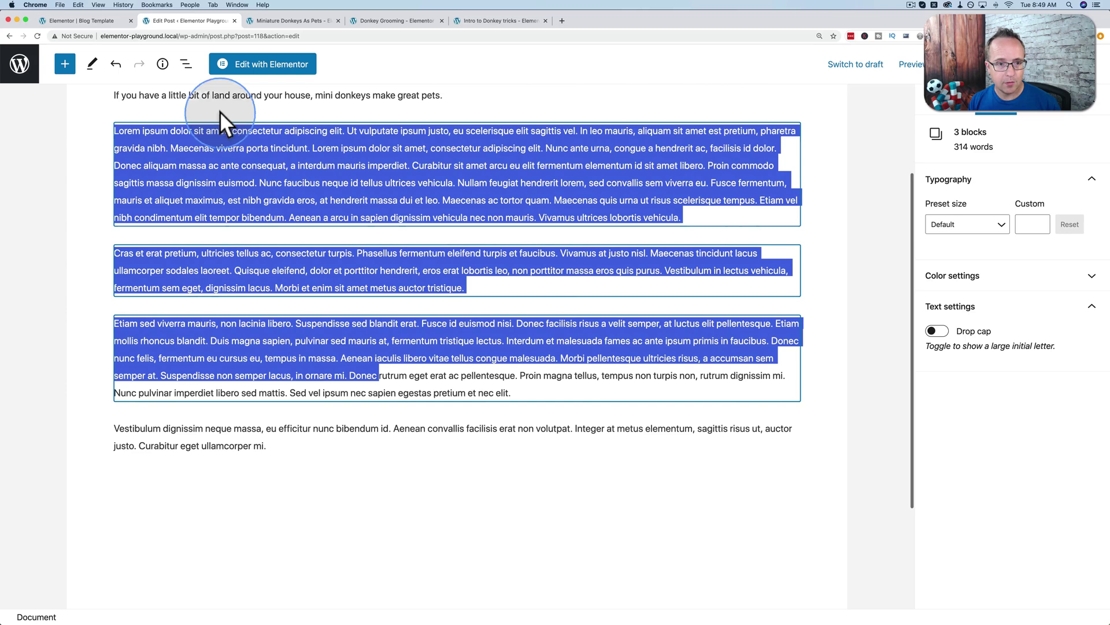
pyautogui.click(224, 174)
pyautogui.scroll(3, 225, 175)
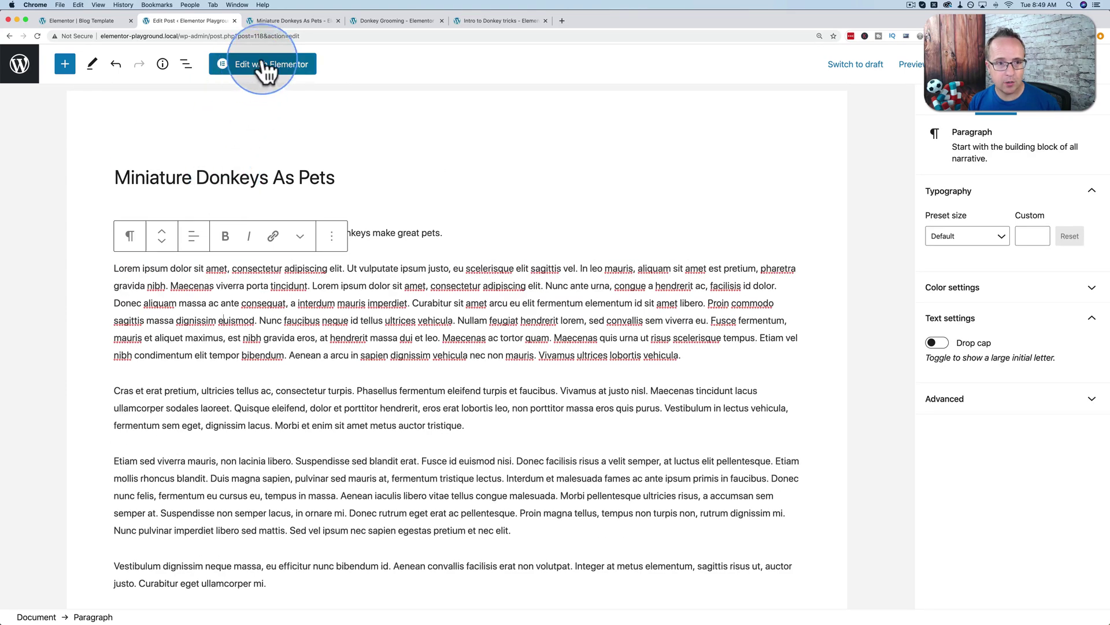
pyautogui.click(245, 76)
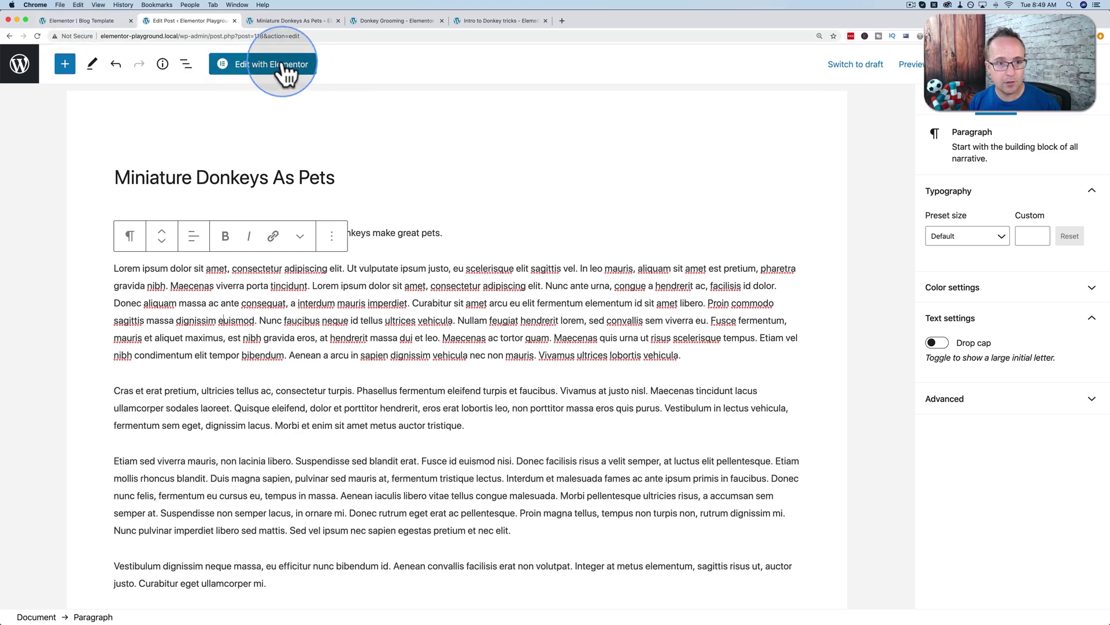
pyautogui.click(94, 21)
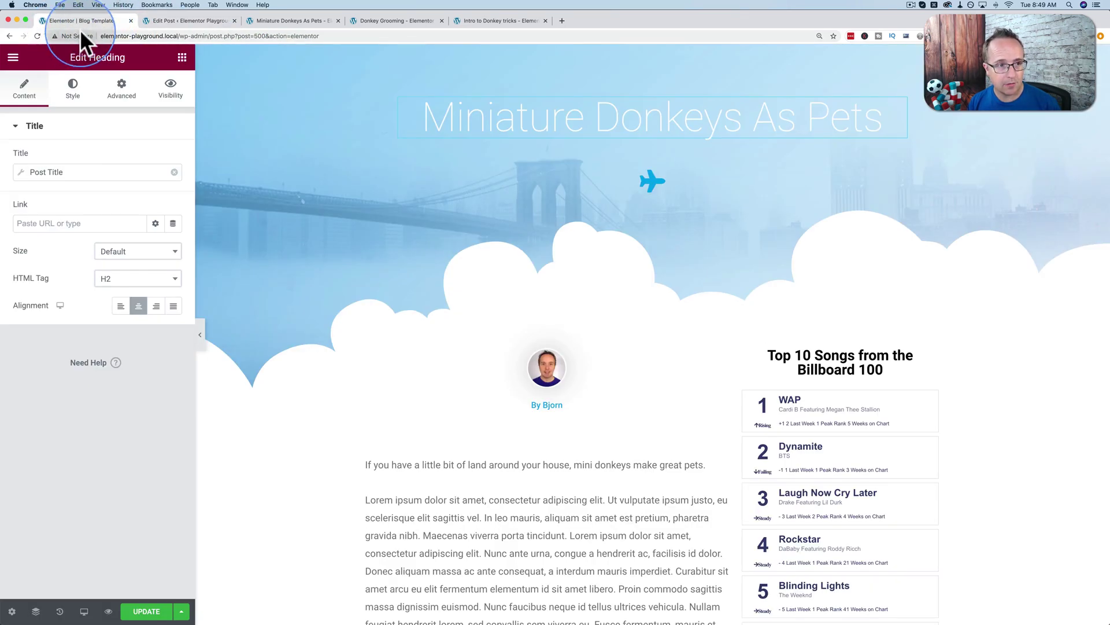
# Step: Uncheck Posts under Elementor Settings > Post Types, save, and reopen Miniature Donkeys As Pets for editing
pyautogui.click(170, 21)
pyautogui.click(23, 69)
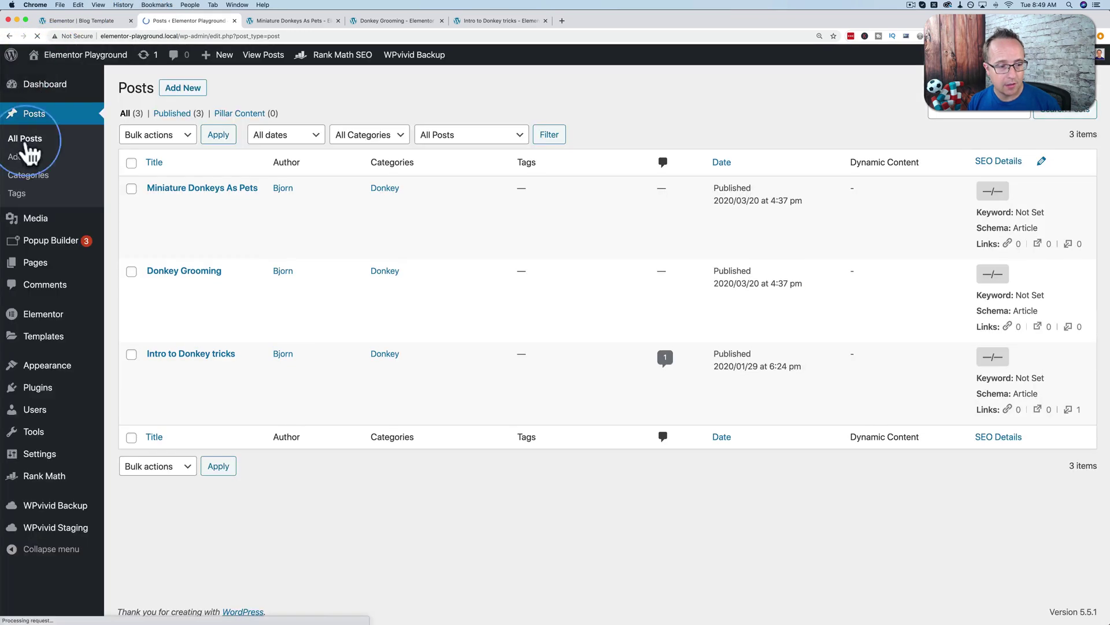
pyautogui.moveTo(39, 457)
pyautogui.moveTo(45, 317)
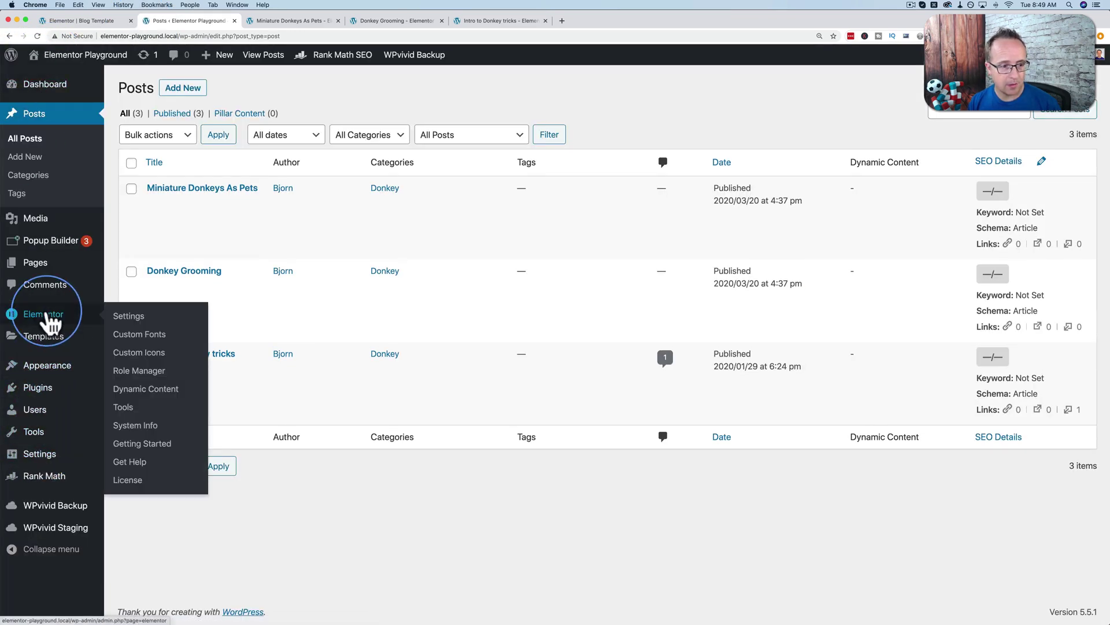
pyautogui.click(139, 317)
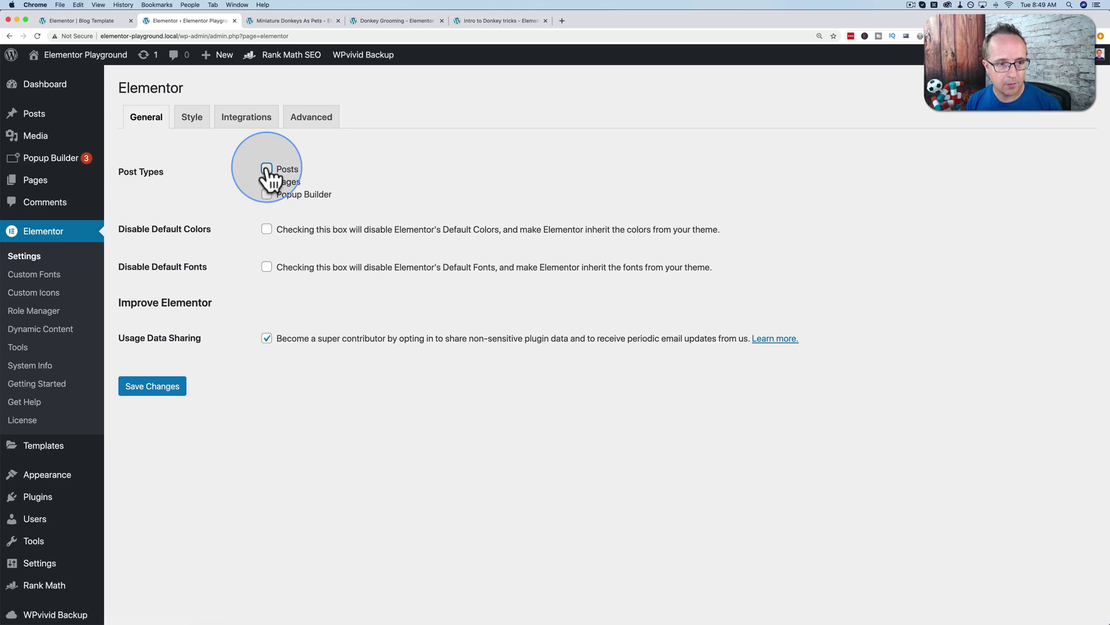
pyautogui.click(267, 168)
pyautogui.click(154, 386)
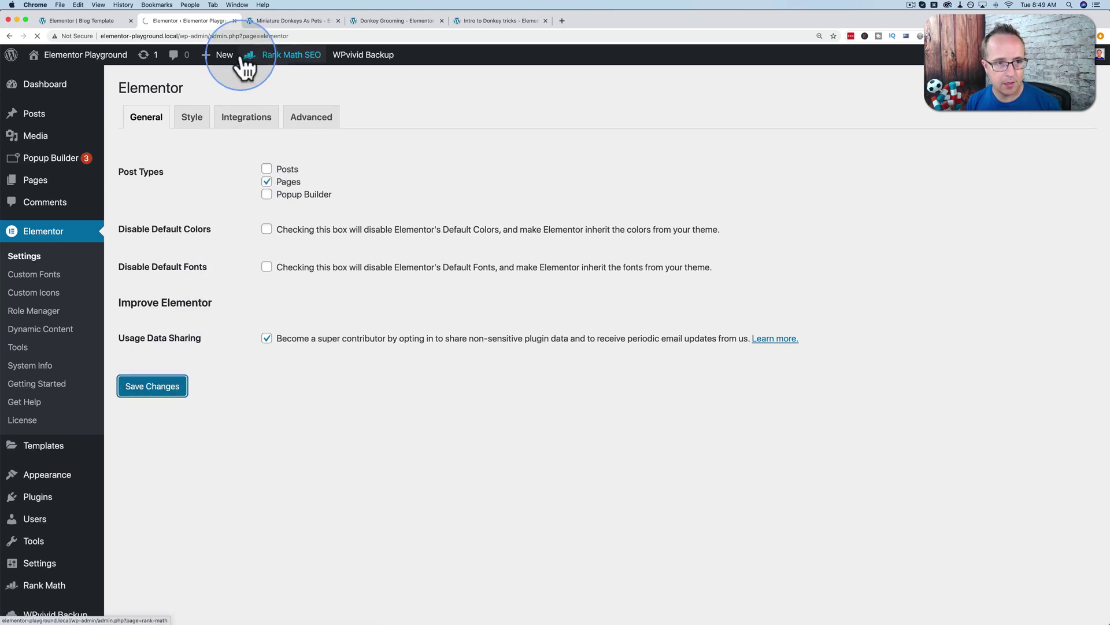
pyautogui.click(263, 19)
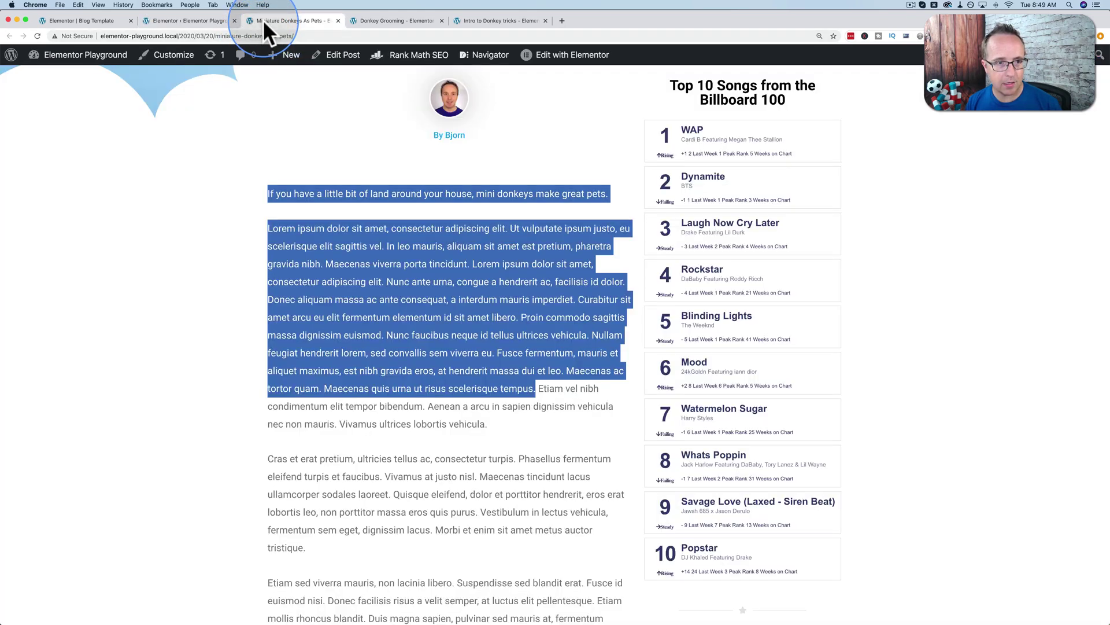
pyautogui.click(352, 58)
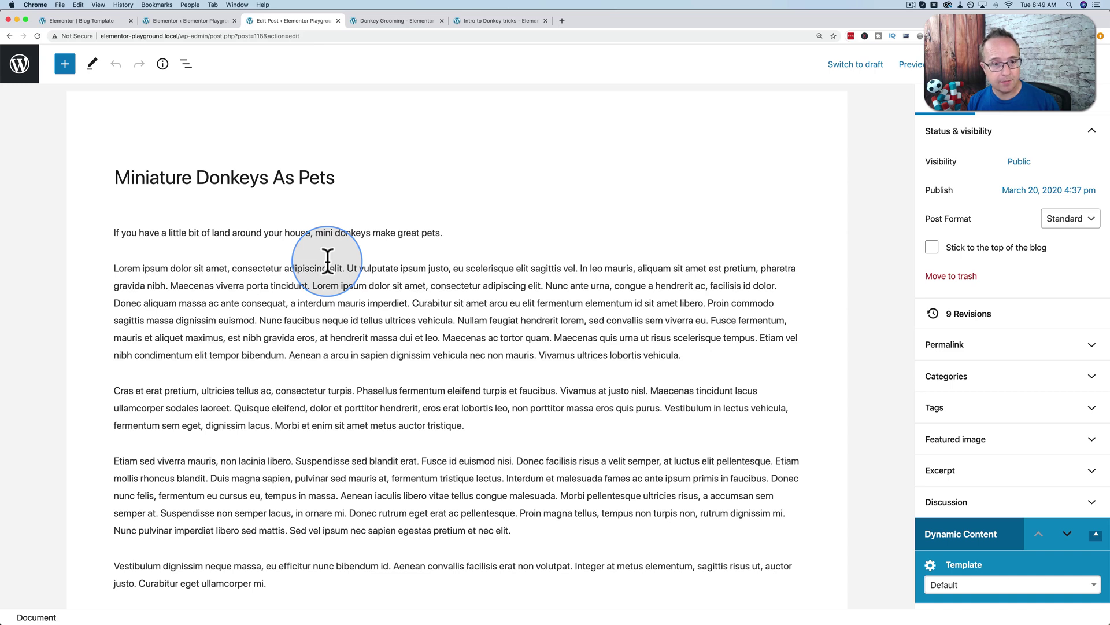
# Step: Exit the Blog Template builder to the dashboard and open Templates > Theme Builder
pyautogui.click(67, 22)
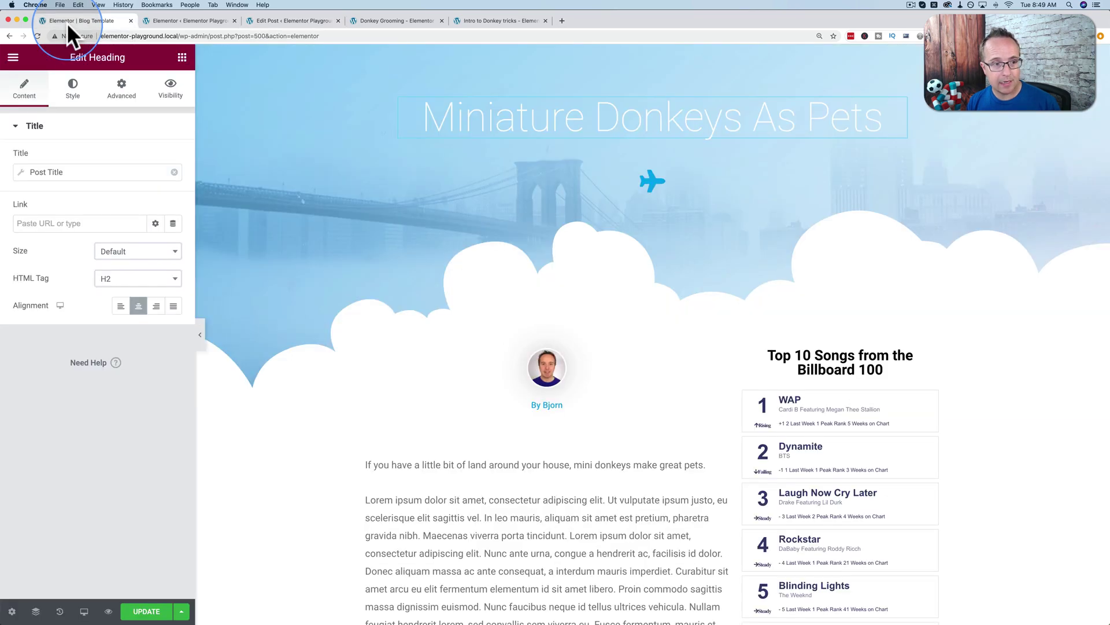
pyautogui.click(13, 58)
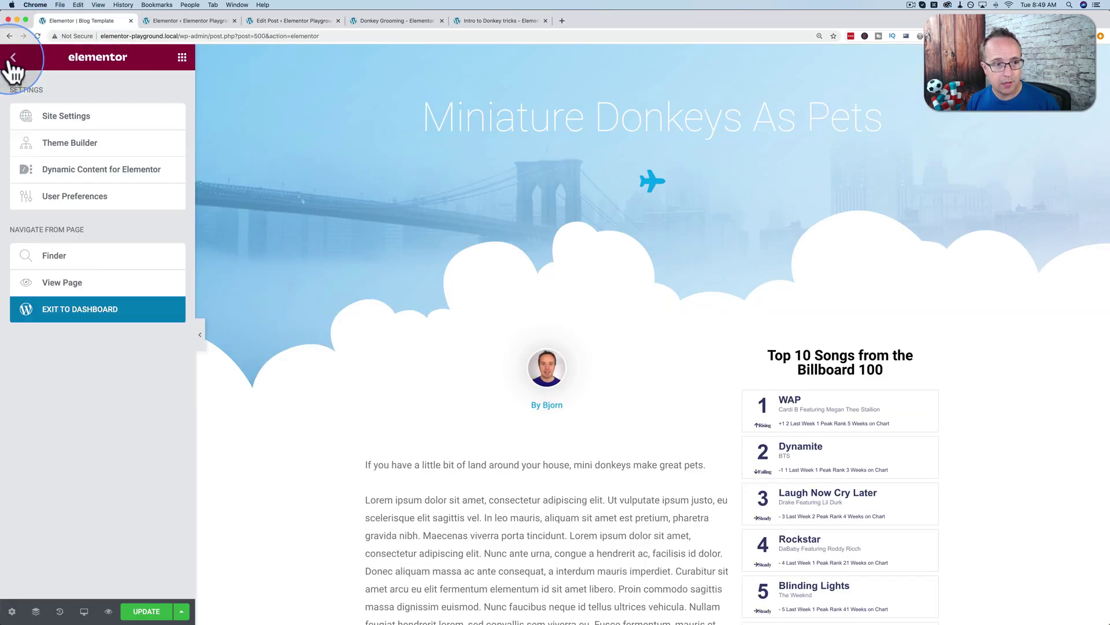
pyautogui.click(68, 319)
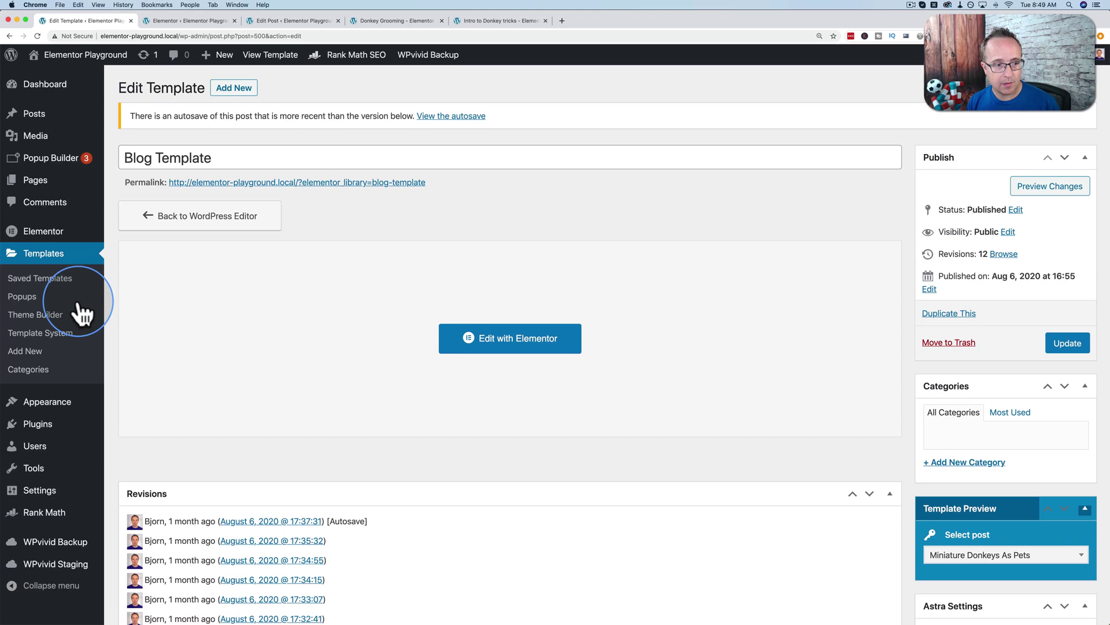
pyautogui.click(44, 315)
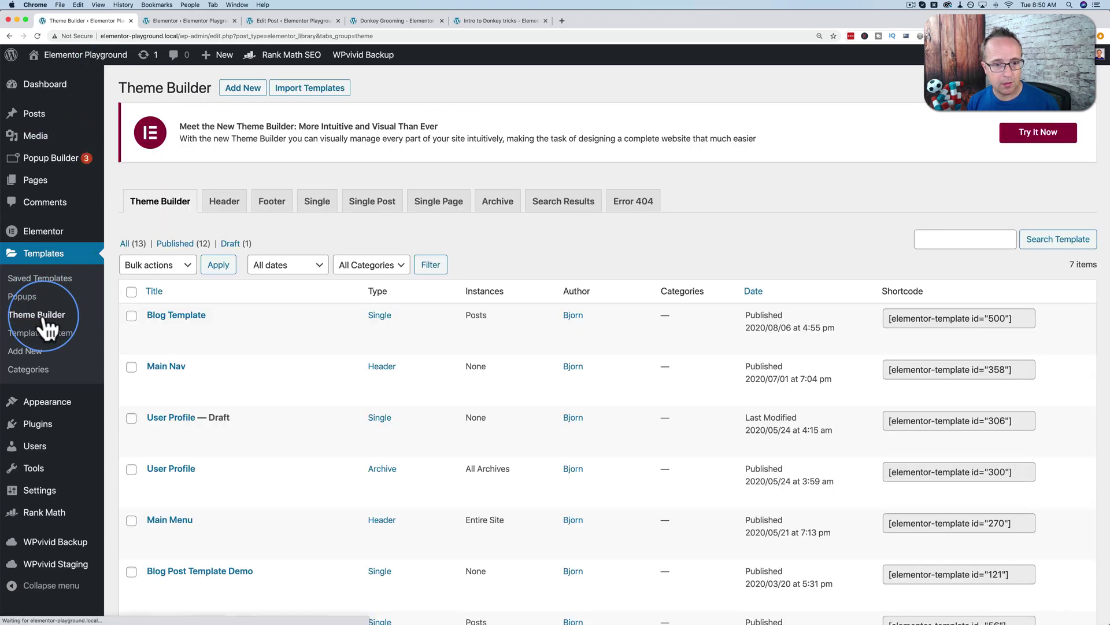
# Step: Try the new Theme Builder, select the Blog Template card, and open its Edit Conditions view
pyautogui.click(1032, 133)
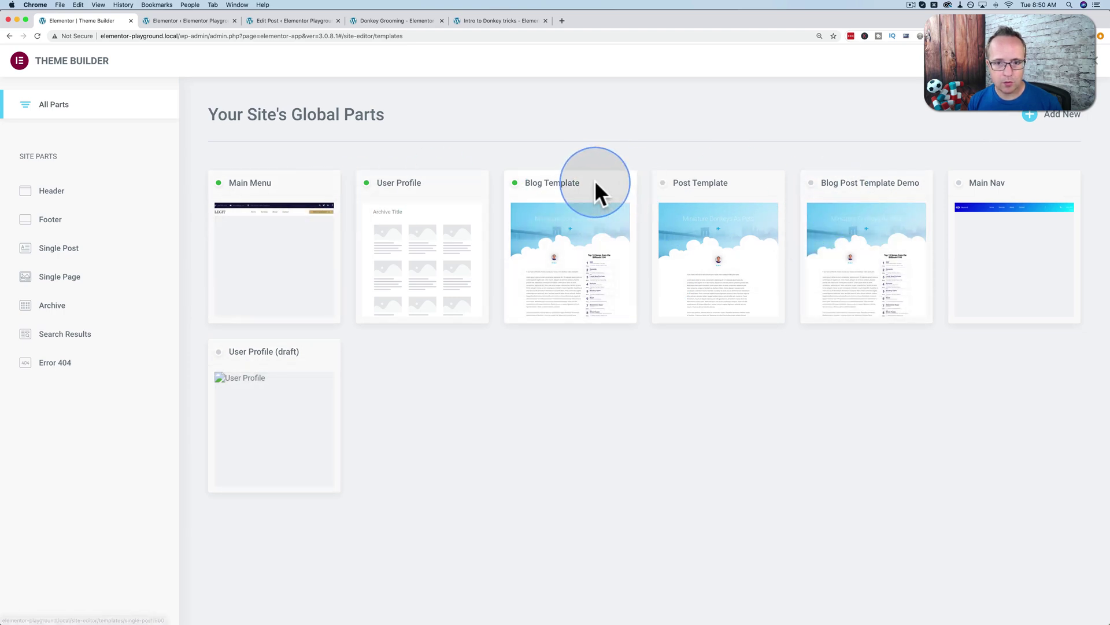
pyautogui.click(566, 316)
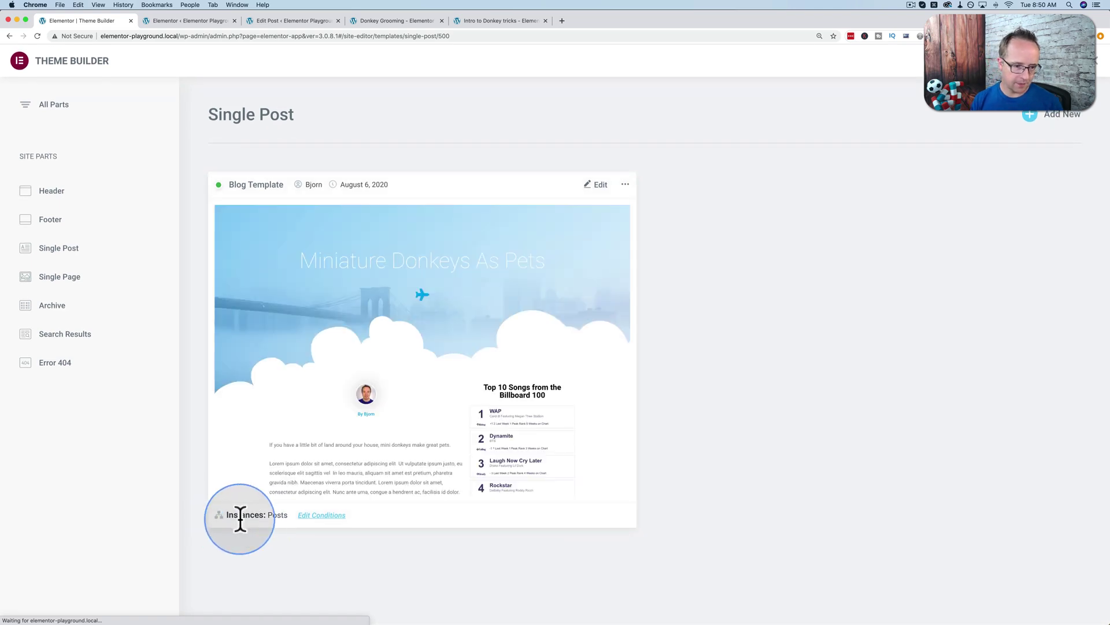
pyautogui.click(312, 526)
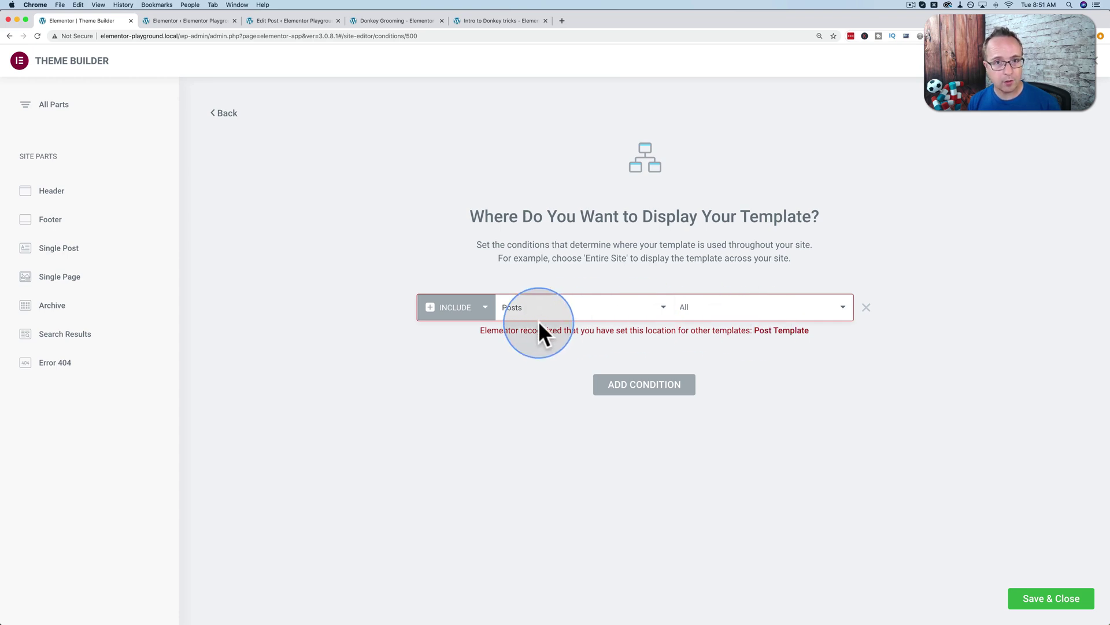
pyautogui.moveTo(481, 331); pyautogui.dragTo(803, 325)
pyautogui.click(804, 329)
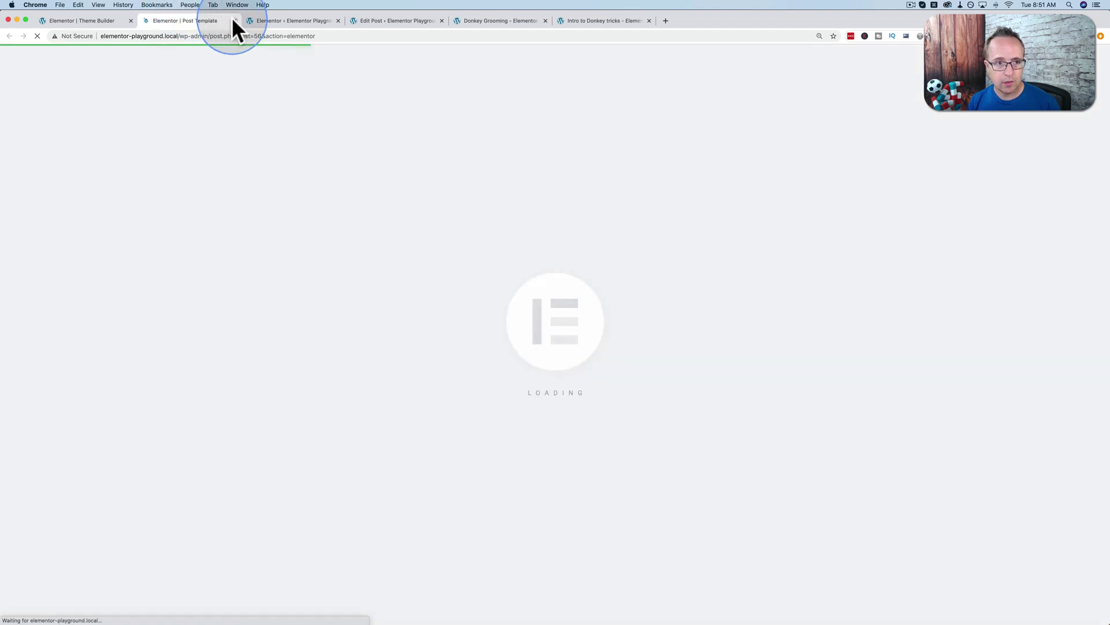
pyautogui.click(234, 20)
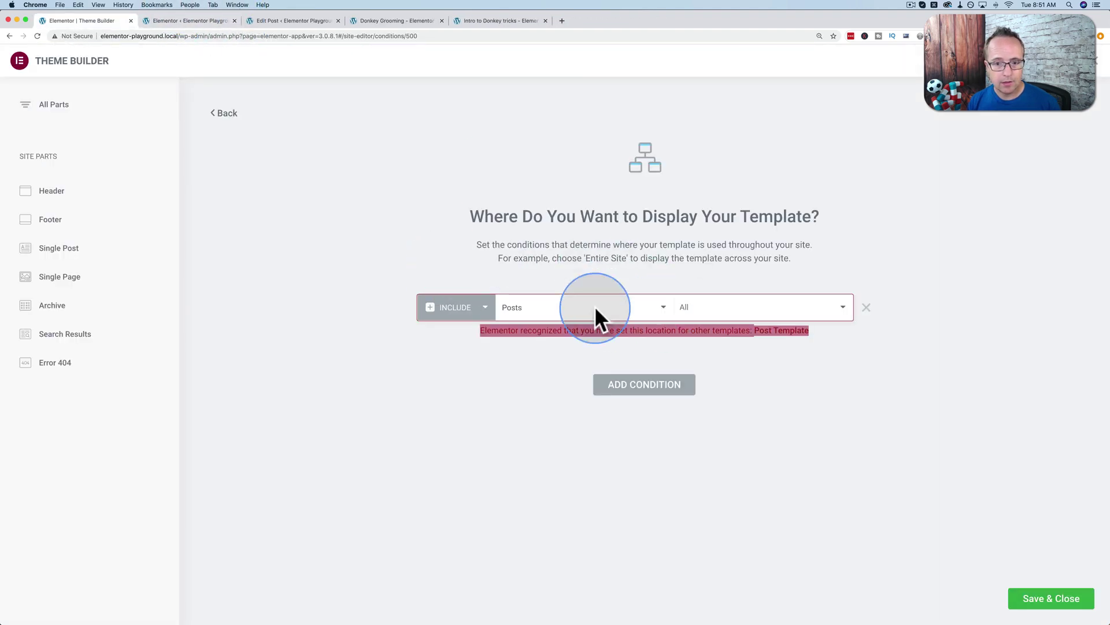
pyautogui.click(787, 371)
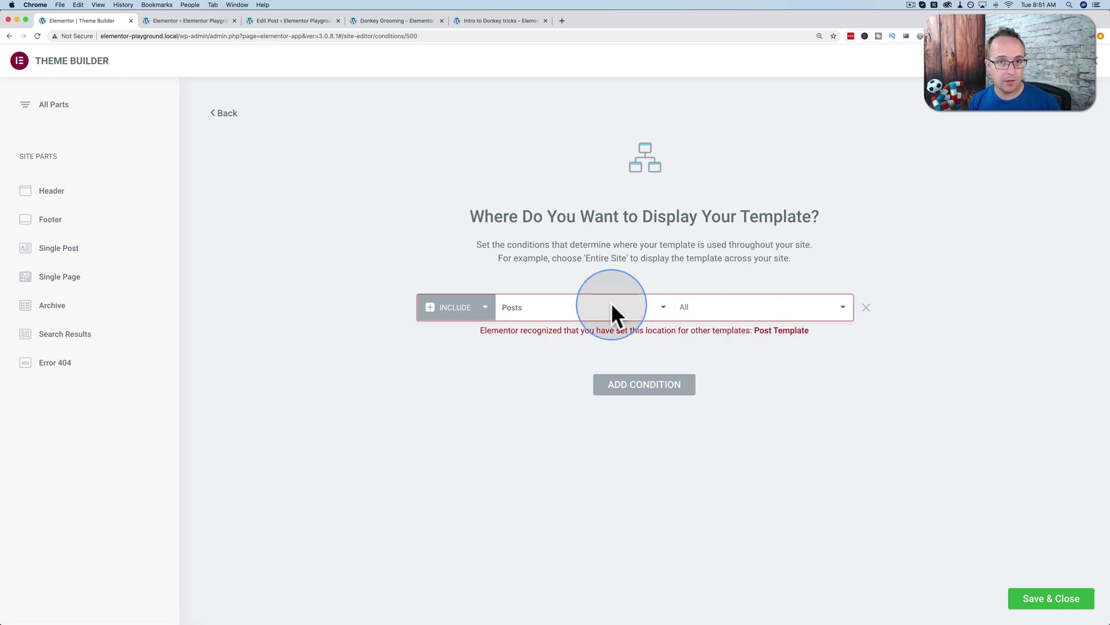
pyautogui.click(519, 311)
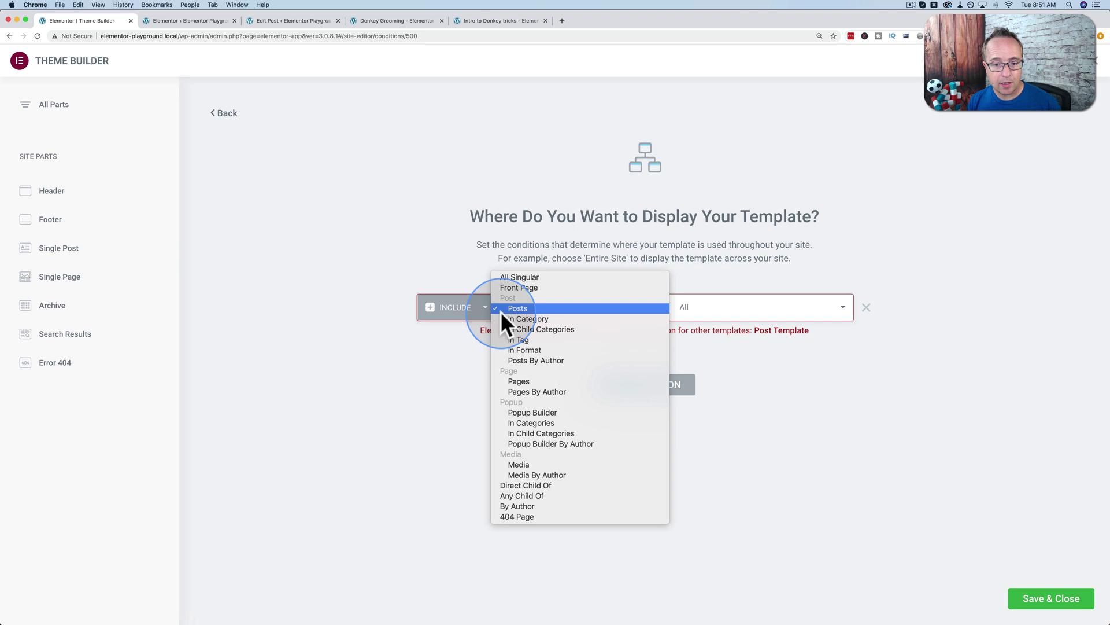
pyautogui.click(517, 308)
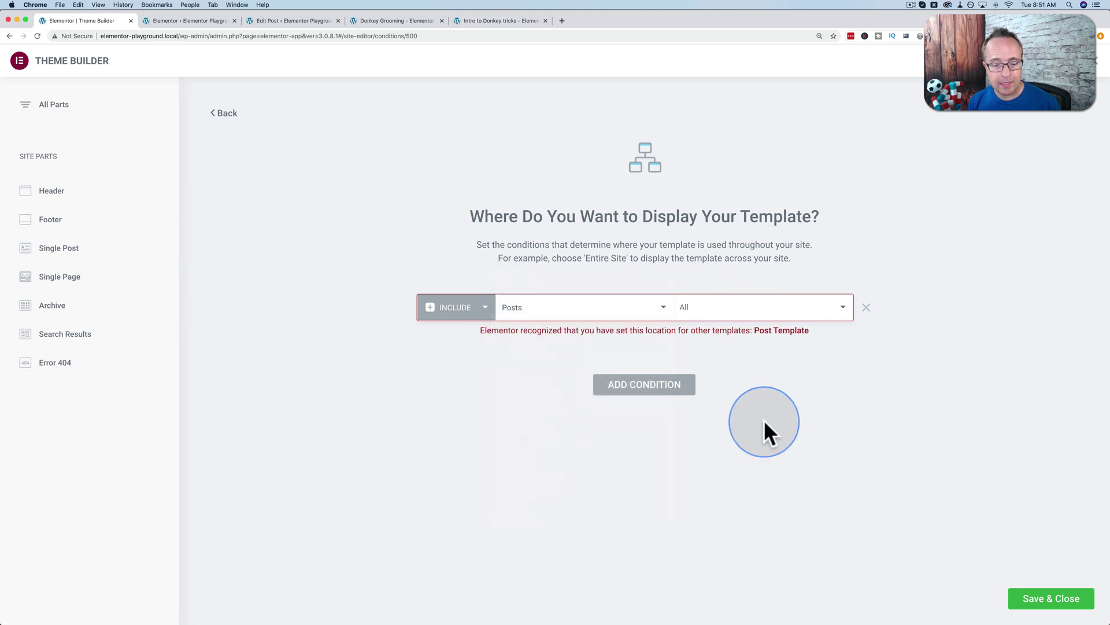